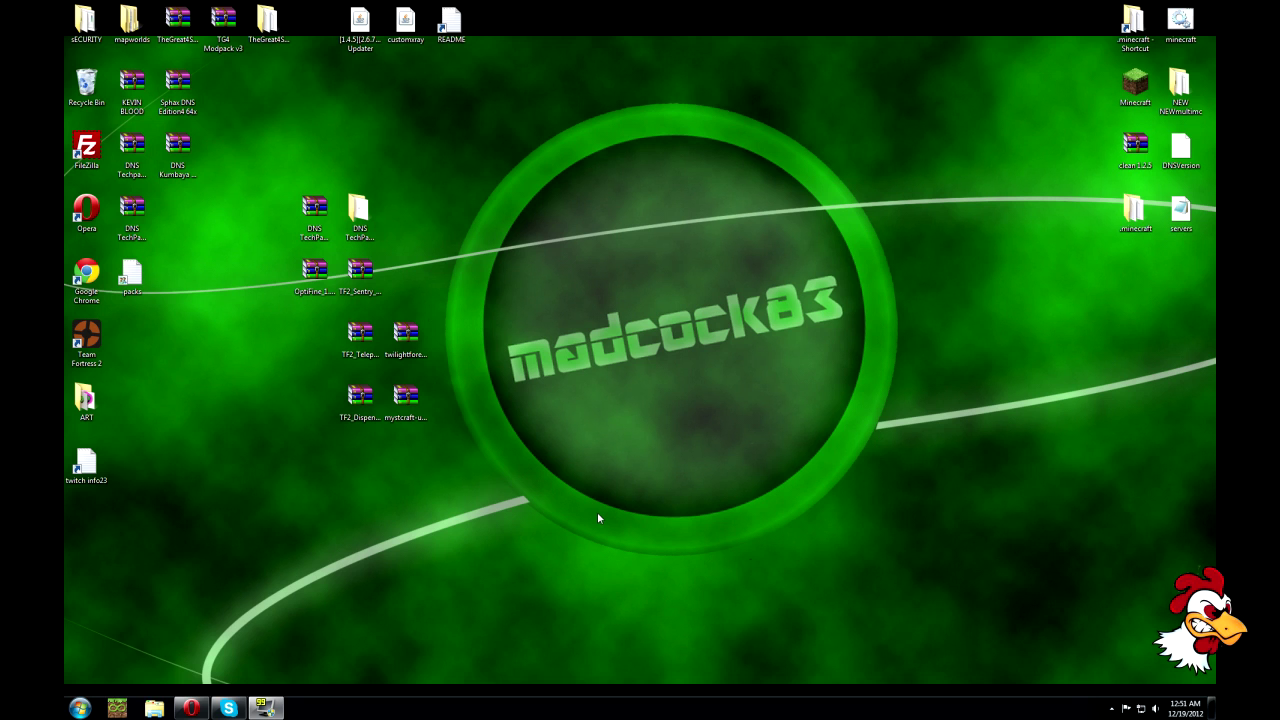
# Look inside the DNS TechPack Kumbaya v1.01 zip archive on the desktop, then close the archive.
pyautogui.click(315, 207)
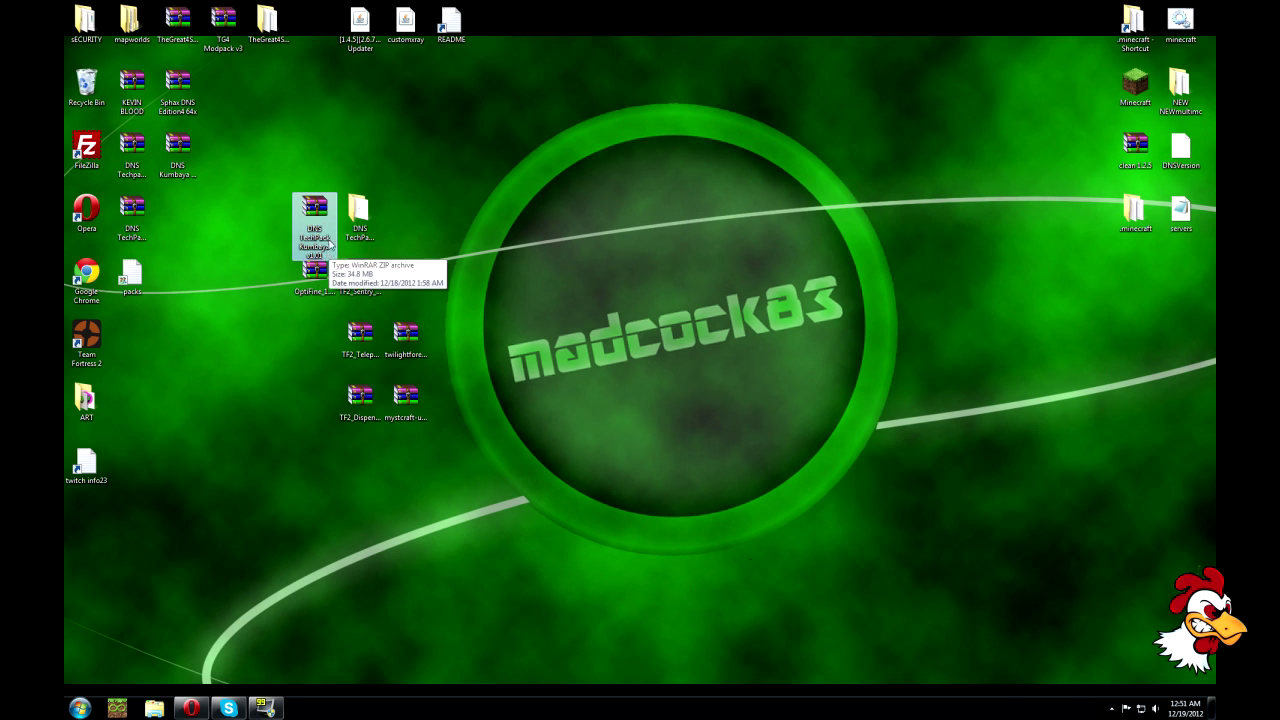
pyautogui.moveTo(321, 217)
pyautogui.mouseDown()
pyautogui.moveTo(263, 227)
pyautogui.moveTo(317, 215)
pyautogui.mouseUp()
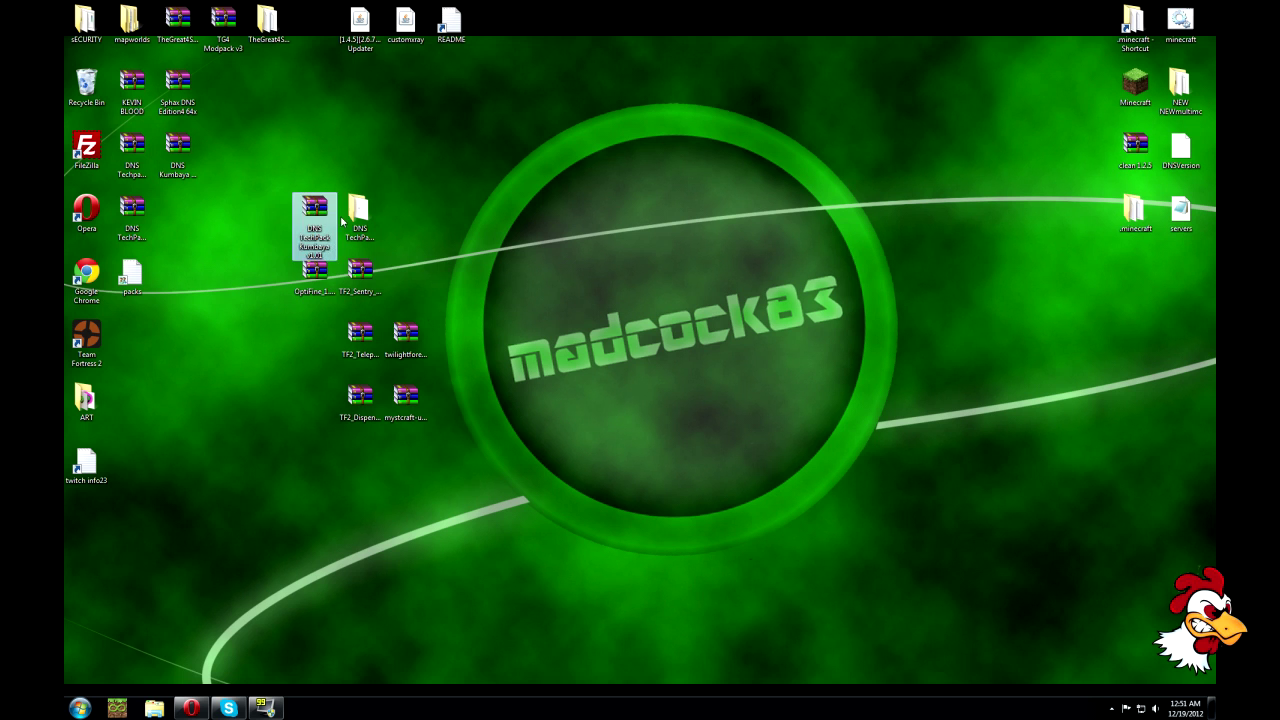
pyautogui.click(345, 220)
pyautogui.doubleClick(316, 212)
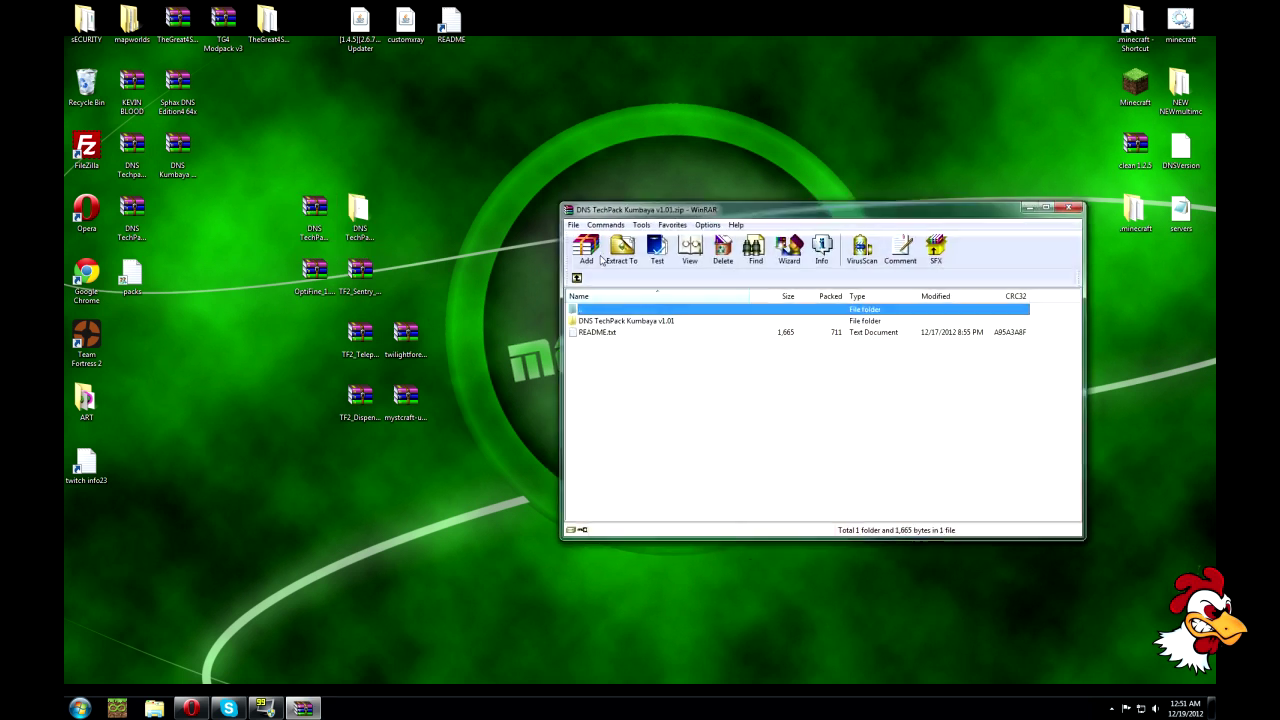
pyautogui.click(609, 322)
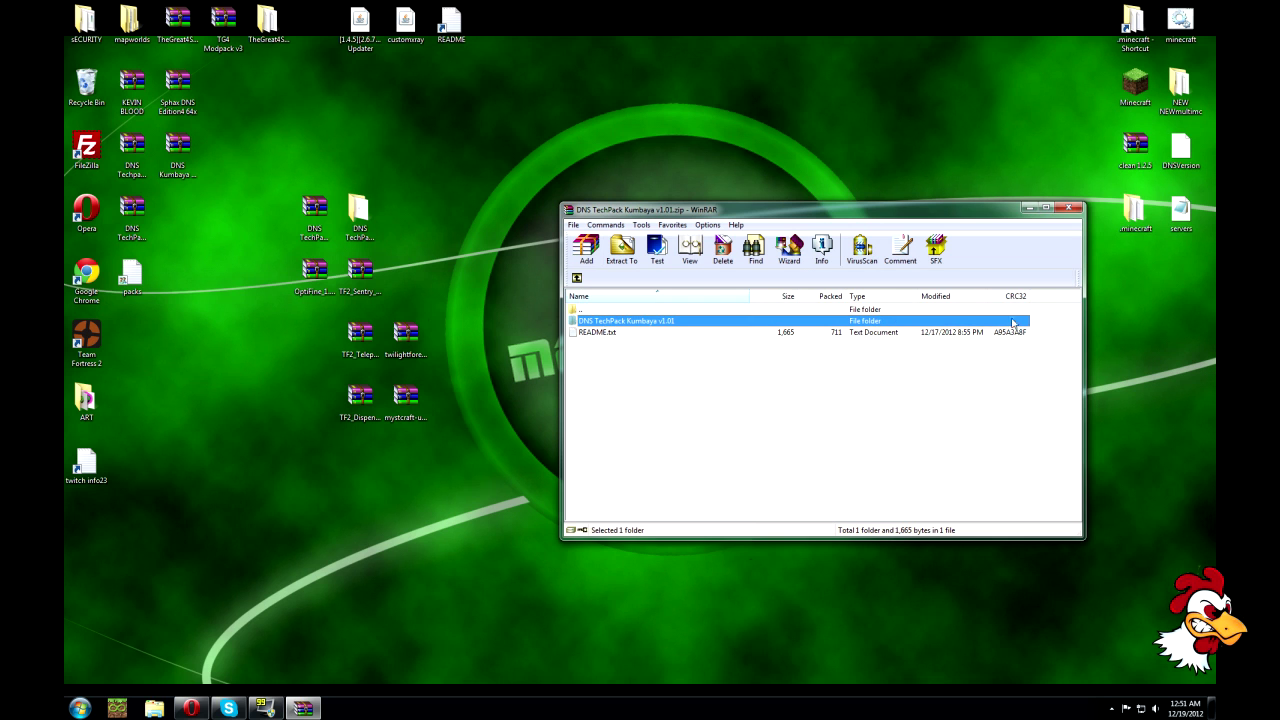
pyautogui.click(1071, 208)
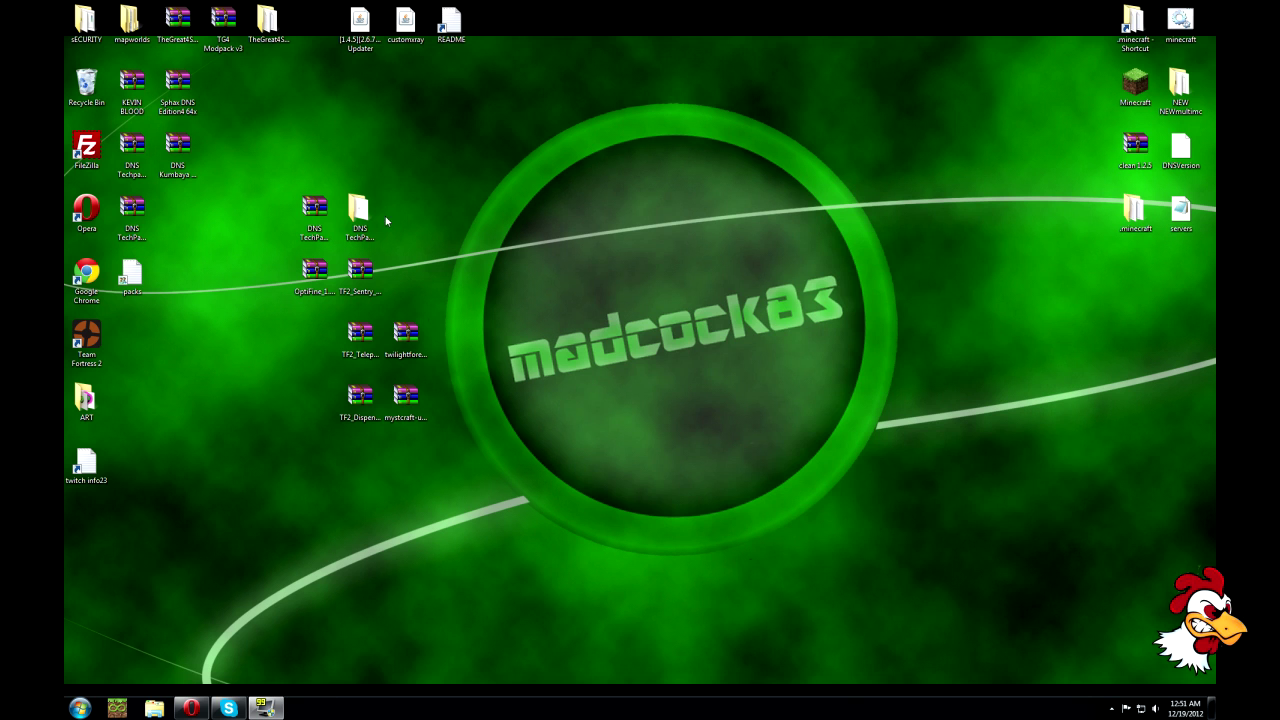
# Open the extracted DNS TechPack Kumbaya v1.01 folder, shrink its window and launch the DNS Techpack installer.
pyautogui.doubleClick(360, 212)
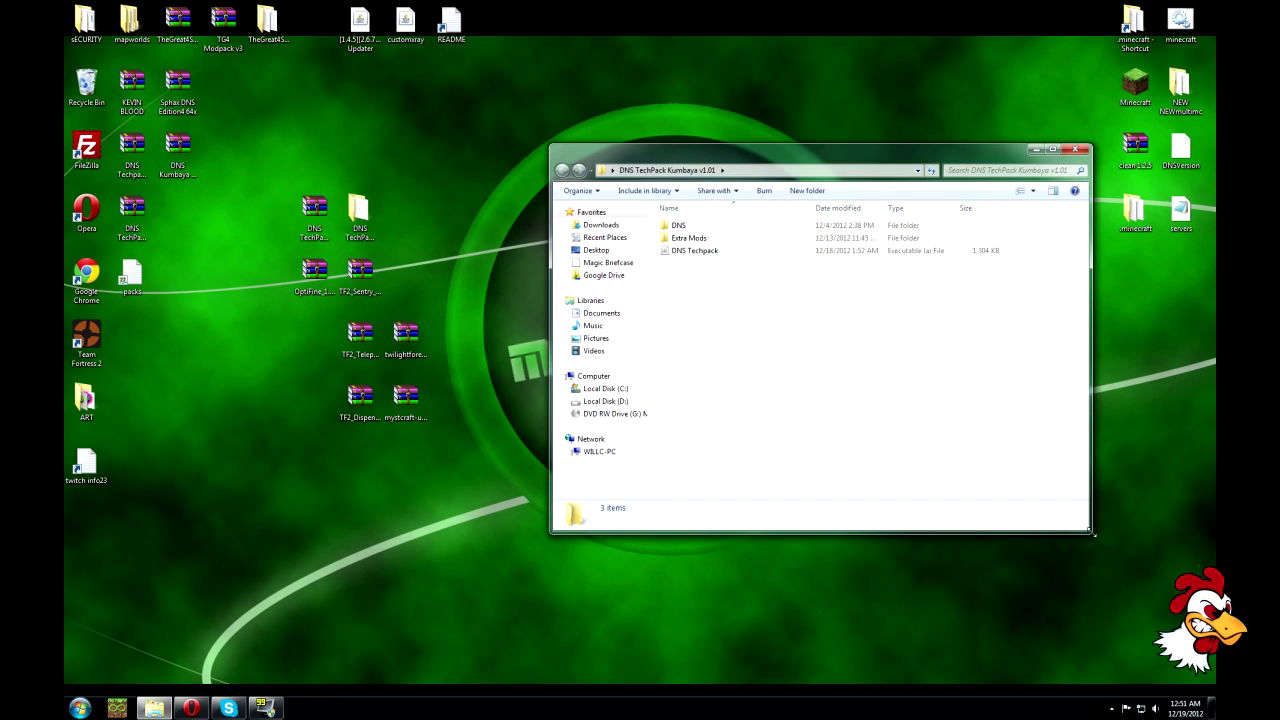
pyautogui.moveTo(1092, 534); pyautogui.dragTo(1067, 418)
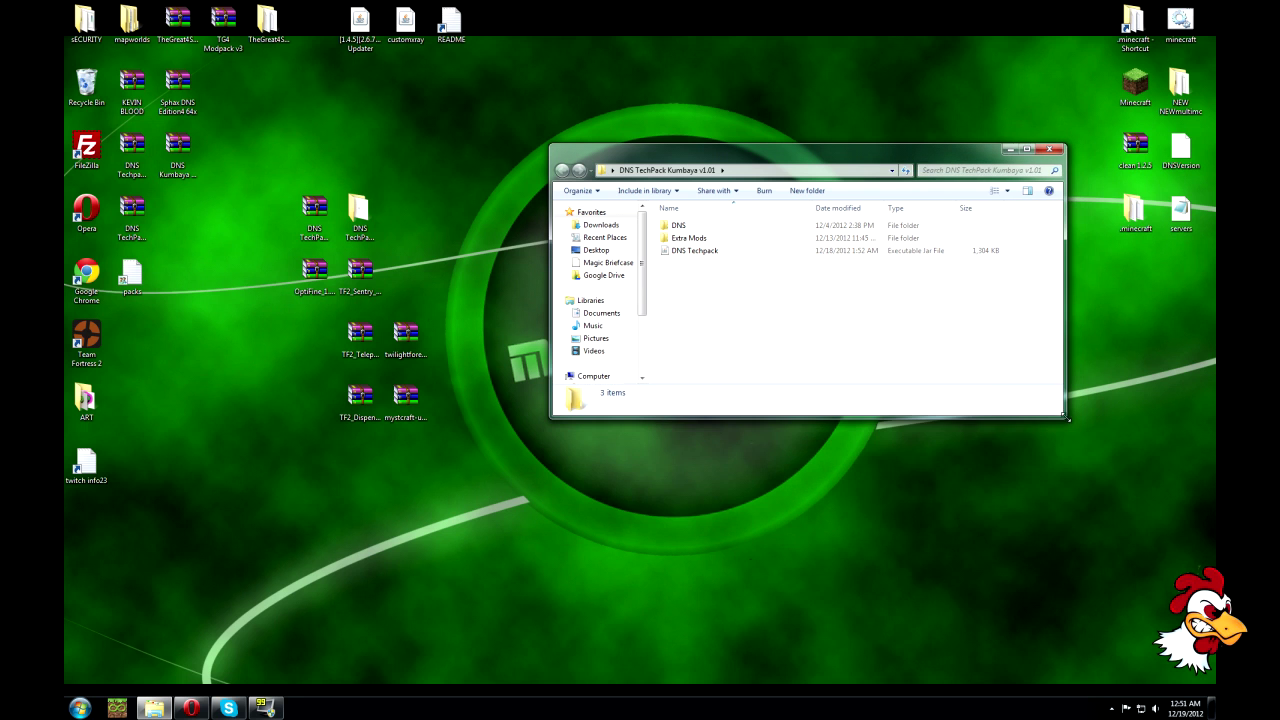
pyautogui.doubleClick(697, 251)
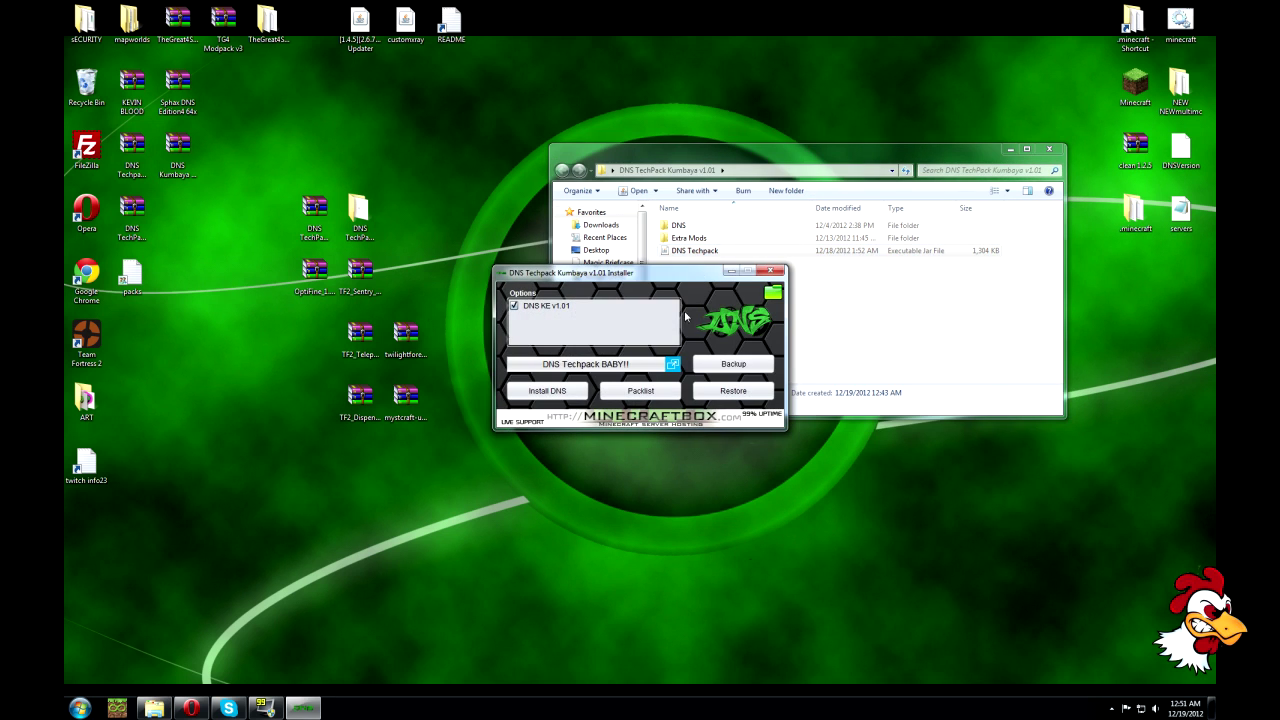
pyautogui.moveTo(707, 280); pyautogui.dragTo(695, 288)
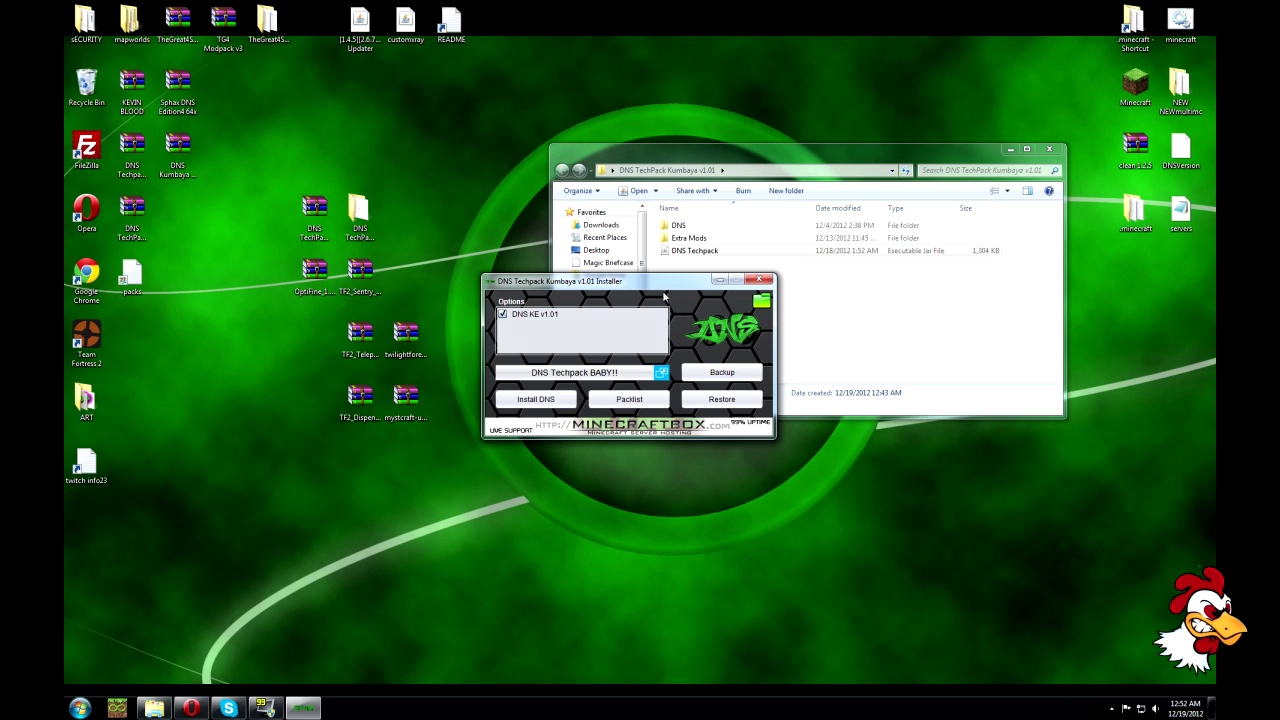
# Restore Minecraft from the Clean 1.4.5 backup and close the restore options.
pyautogui.click(722, 399)
pyautogui.click(560, 331)
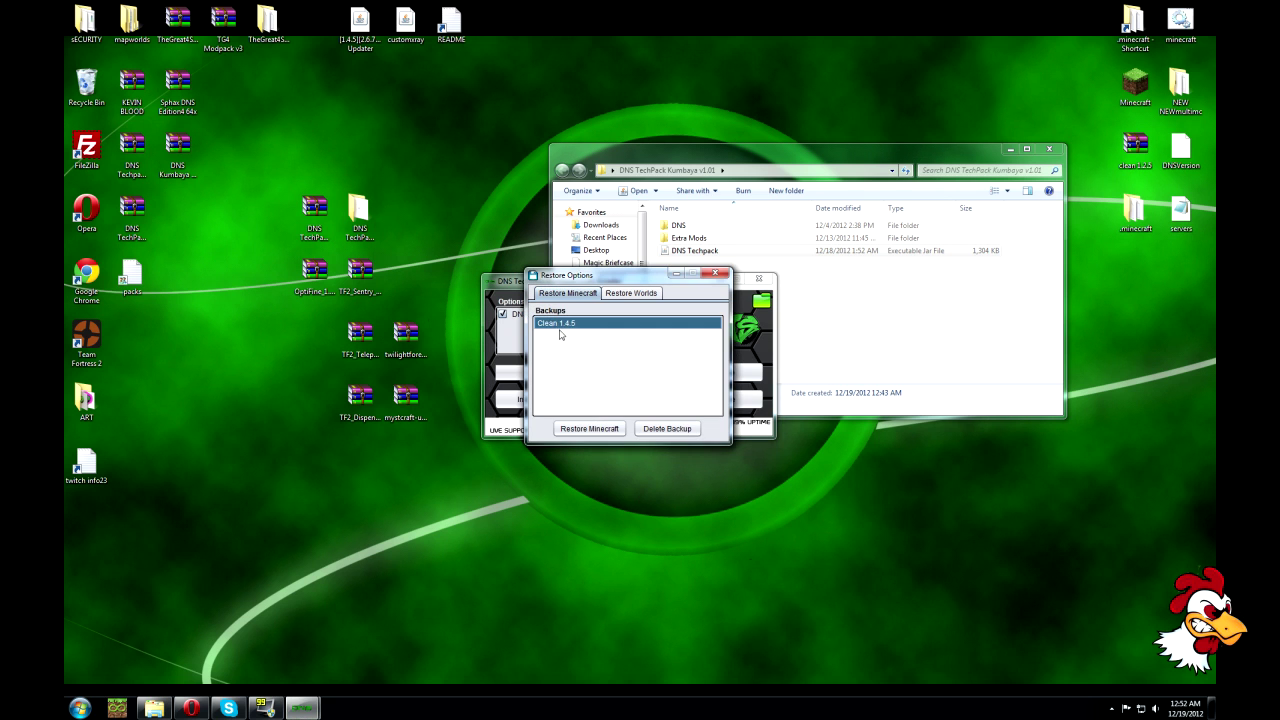
pyautogui.click(609, 429)
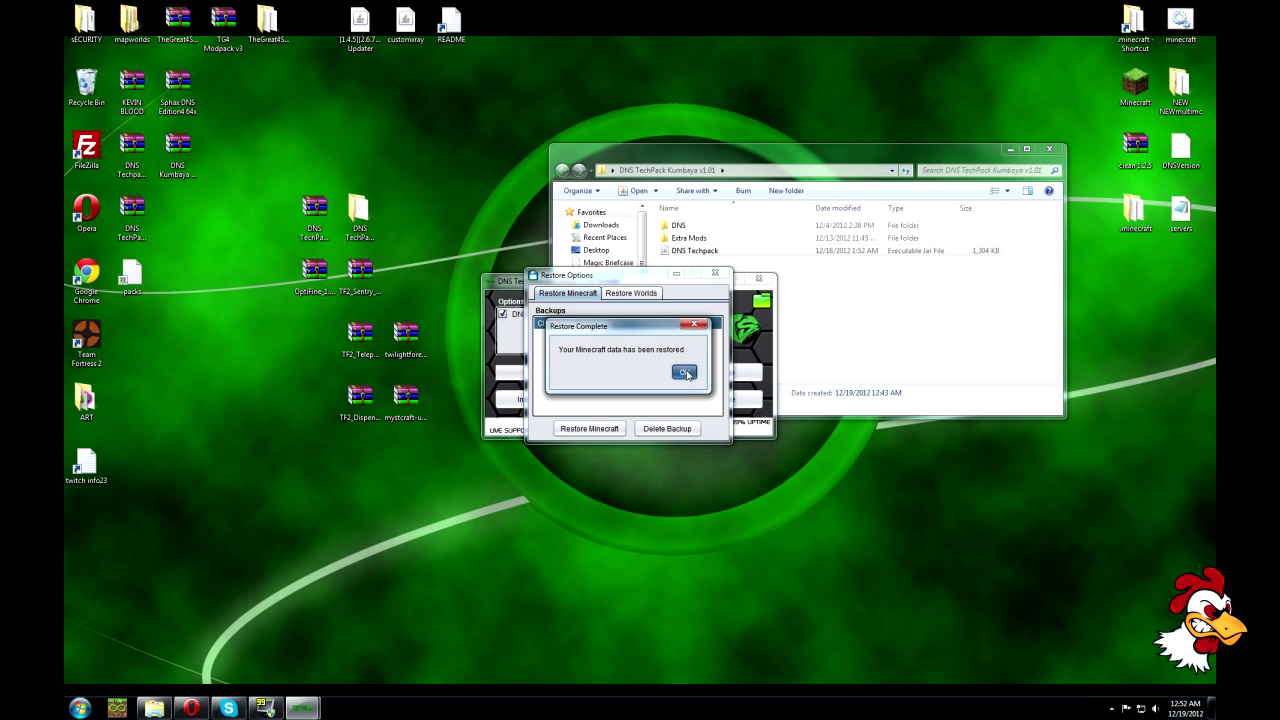
pyautogui.click(684, 372)
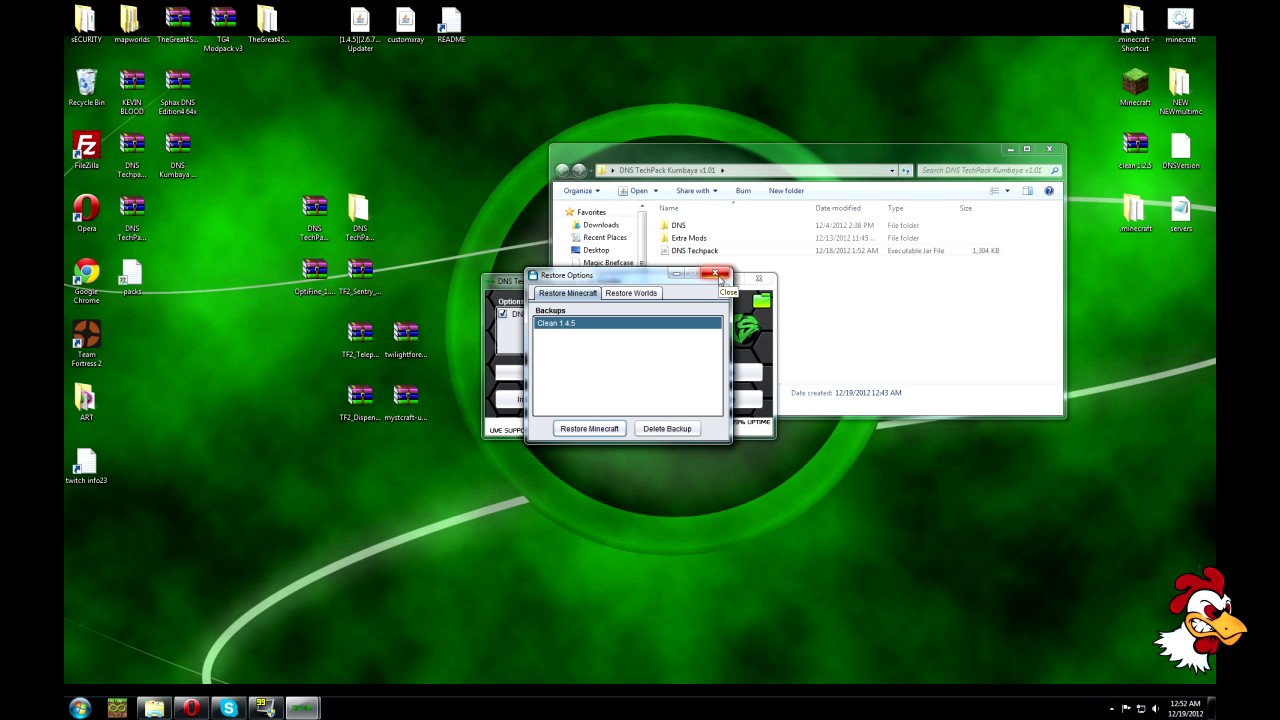
pyautogui.click(717, 275)
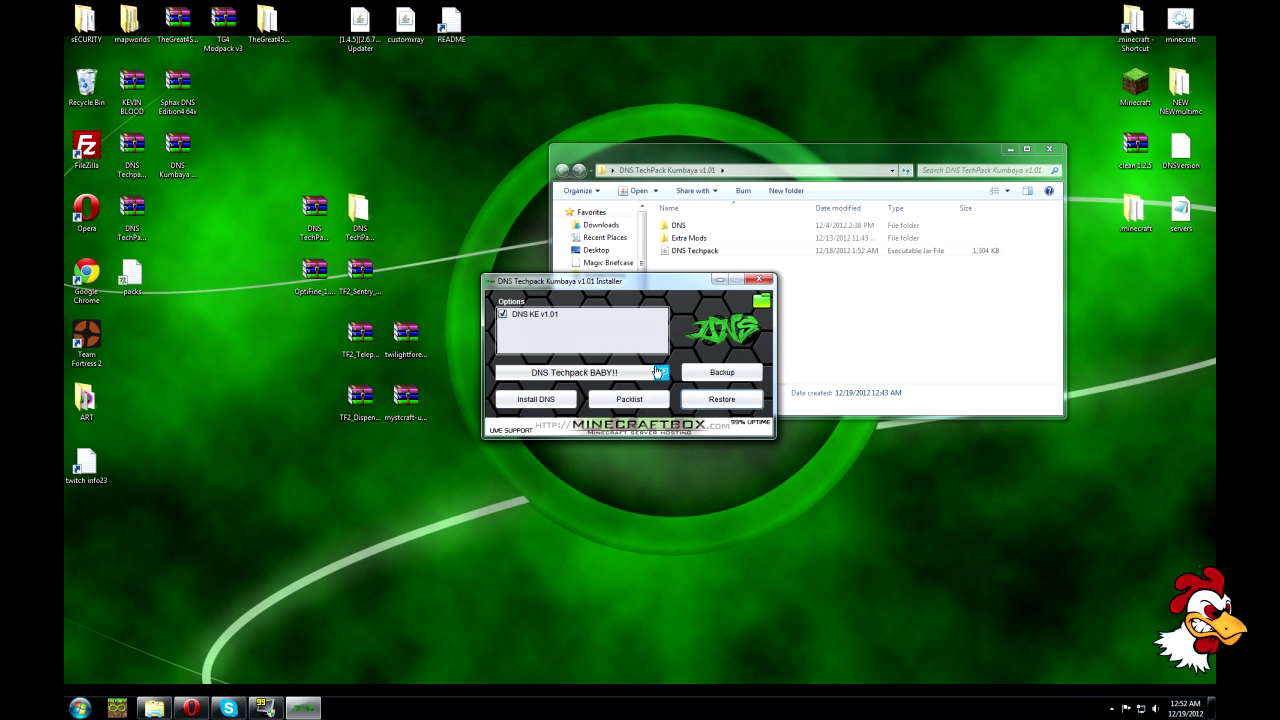
# Switch to Opera, review the DNS TechPack Kumbaya Pack List down to the "Can Be Added" mods, and minimize the browser.
pyautogui.click(191, 708)
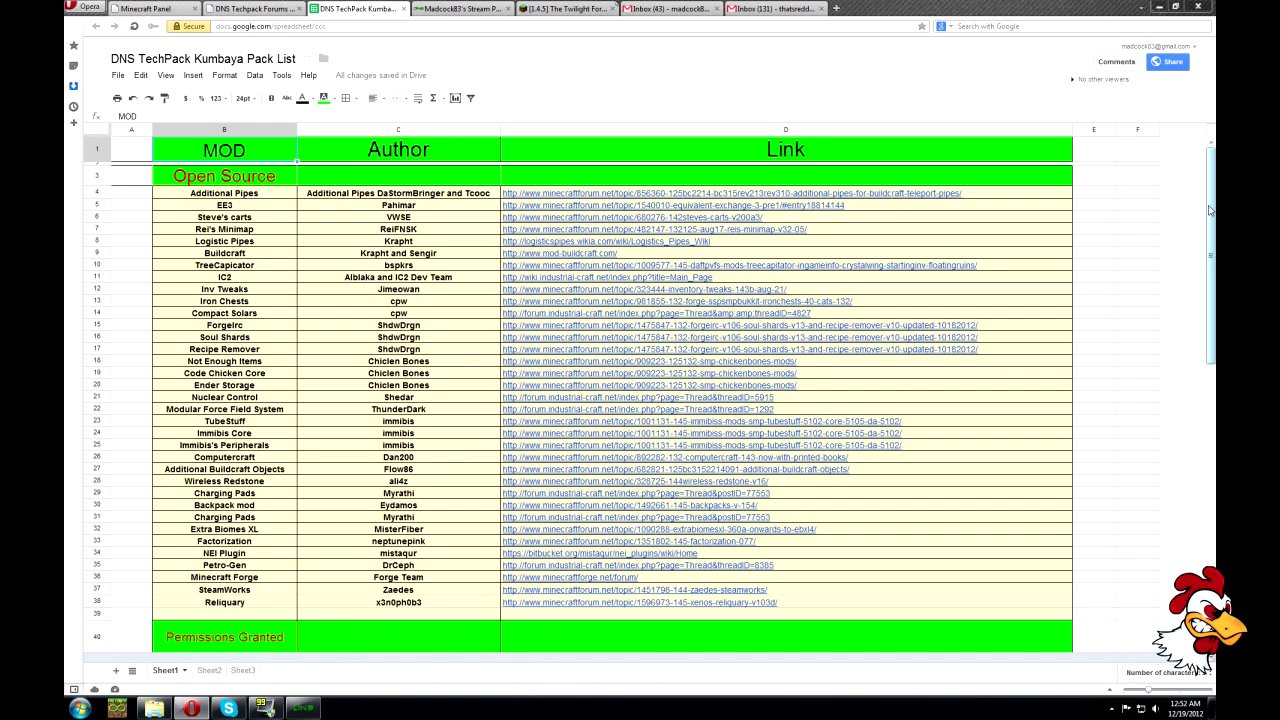
pyautogui.moveTo(1208, 222); pyautogui.dragTo(1200, 388)
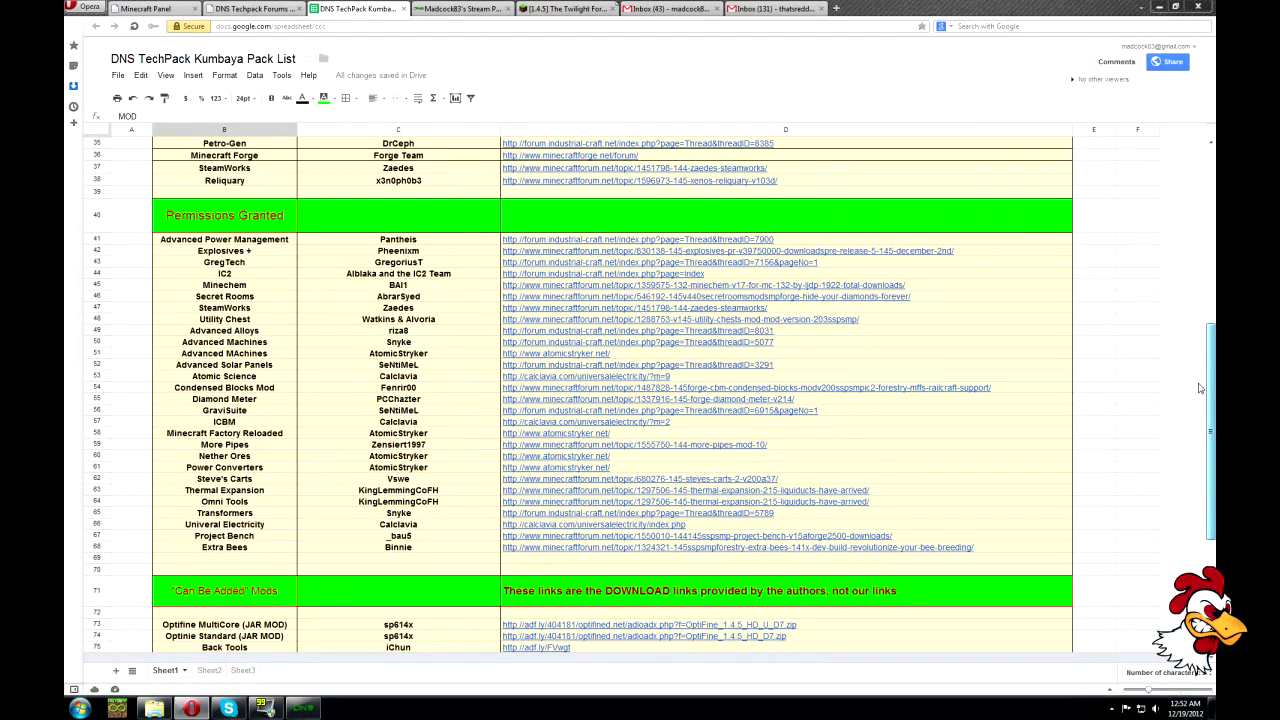
pyautogui.moveTo(1200, 388); pyautogui.dragTo(1200, 470)
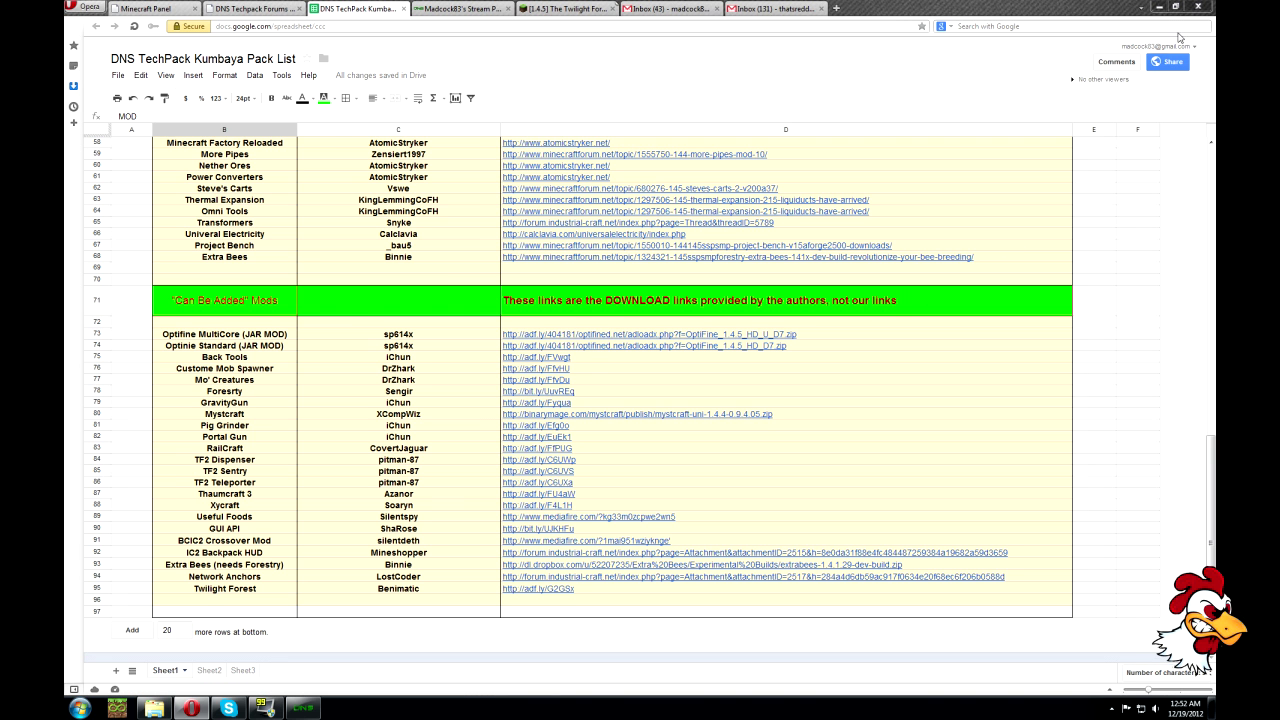
pyautogui.click(1159, 6)
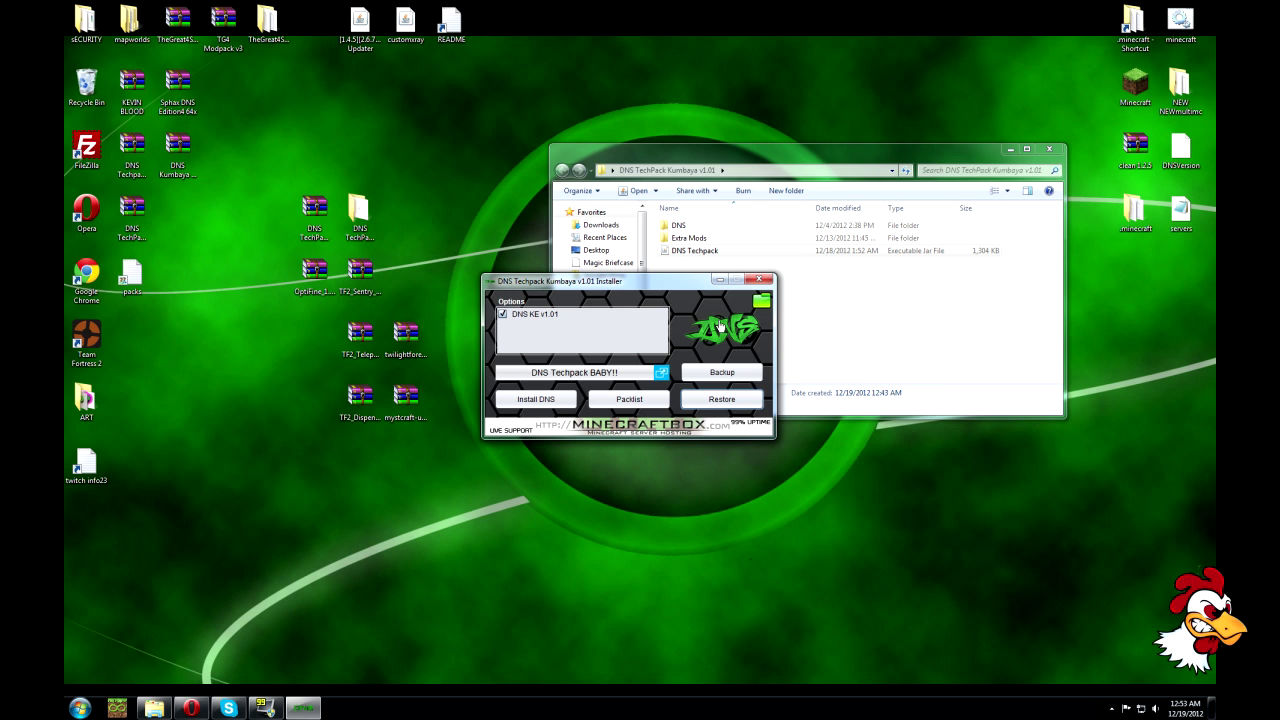
# Close the installer and move the OptiFine archive from the desktop into the Jar Mods folder within Extra Mods.
pyautogui.click(762, 281)
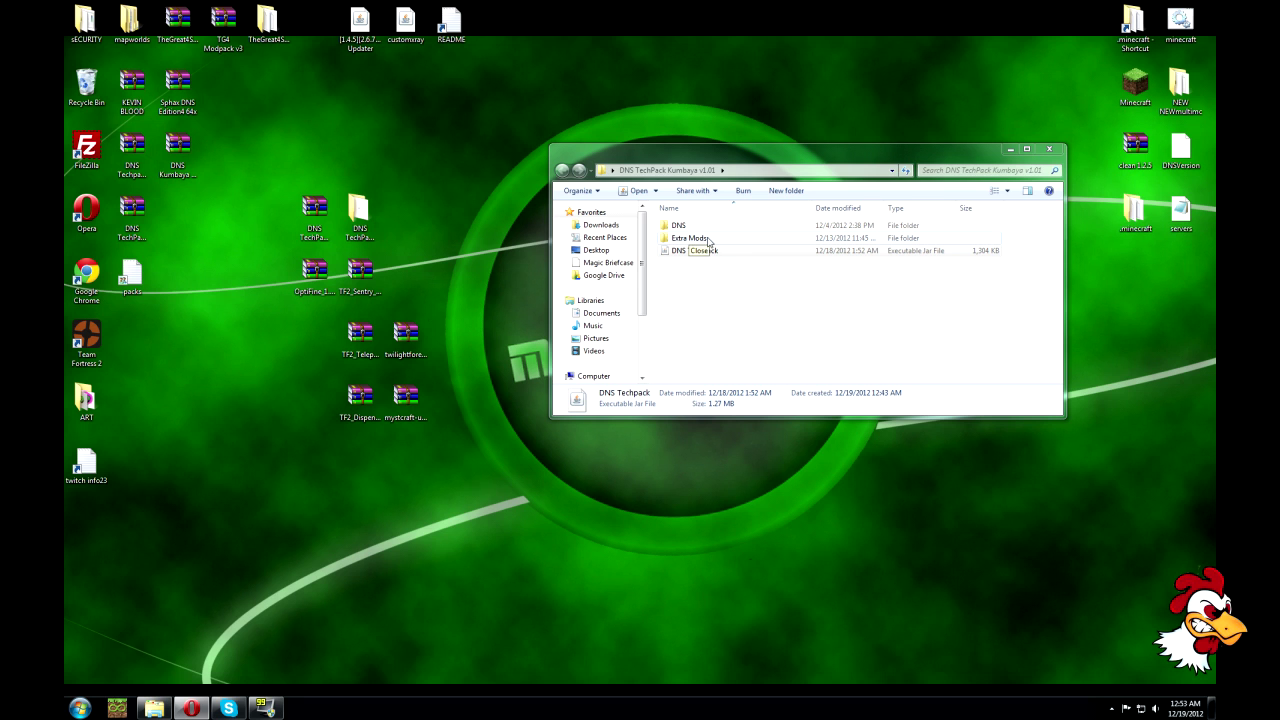
pyautogui.doubleClick(716, 241)
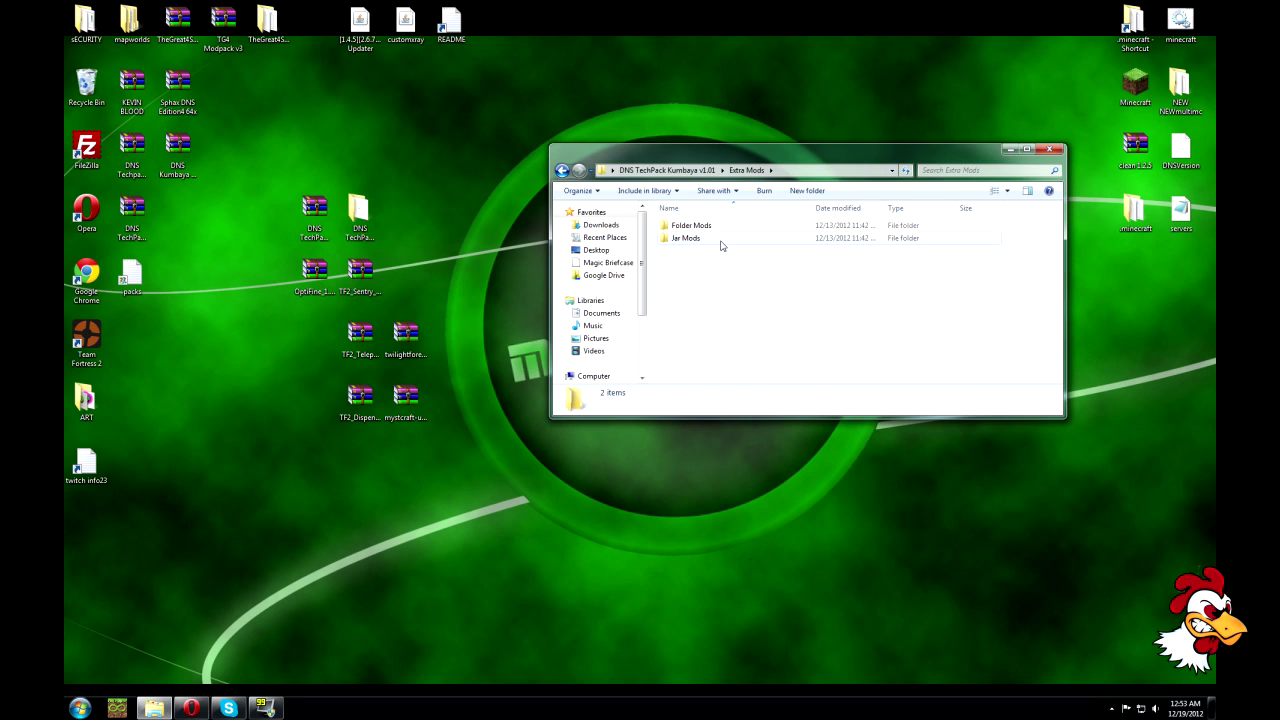
pyautogui.click(317, 305)
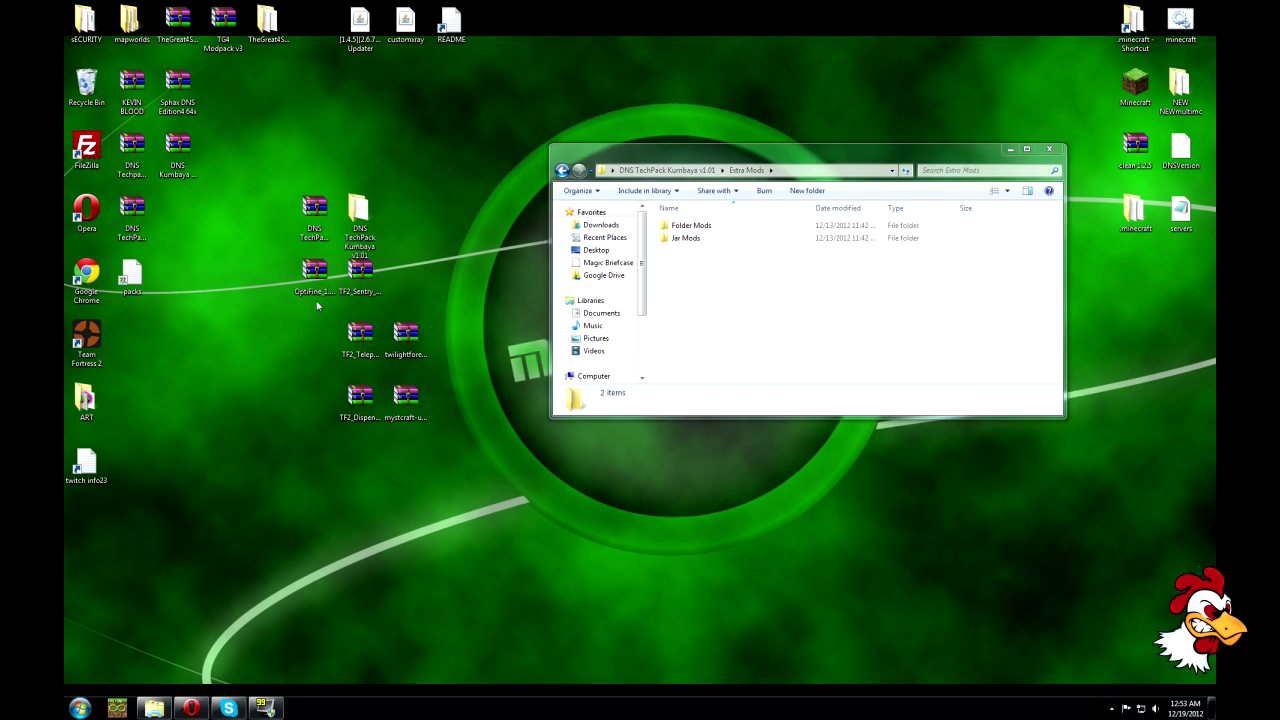
pyautogui.moveTo(320, 283); pyautogui.dragTo(683, 247)
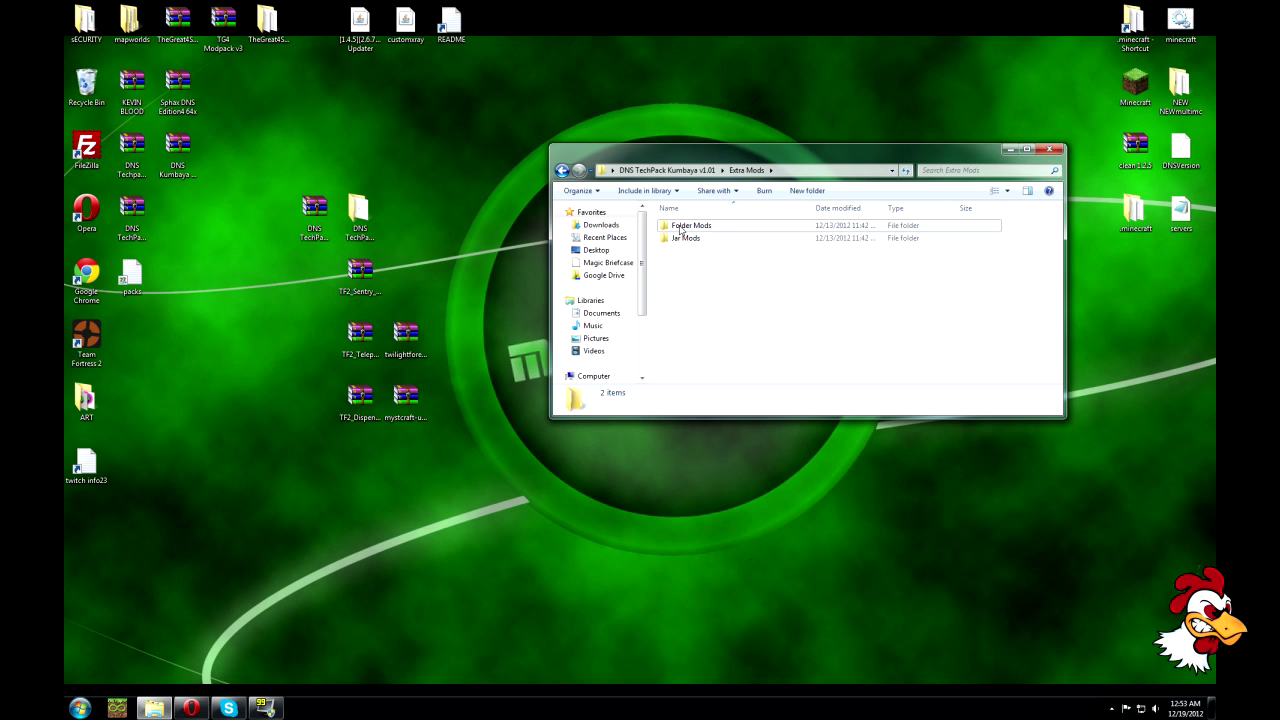
# Move the TF2 Sentry, Teleporter and Dispenser, Twilight Forest and Mystcraft archives into Folder Mods and open that folder.
pyautogui.moveTo(444, 443); pyautogui.dragTo(451, 281)
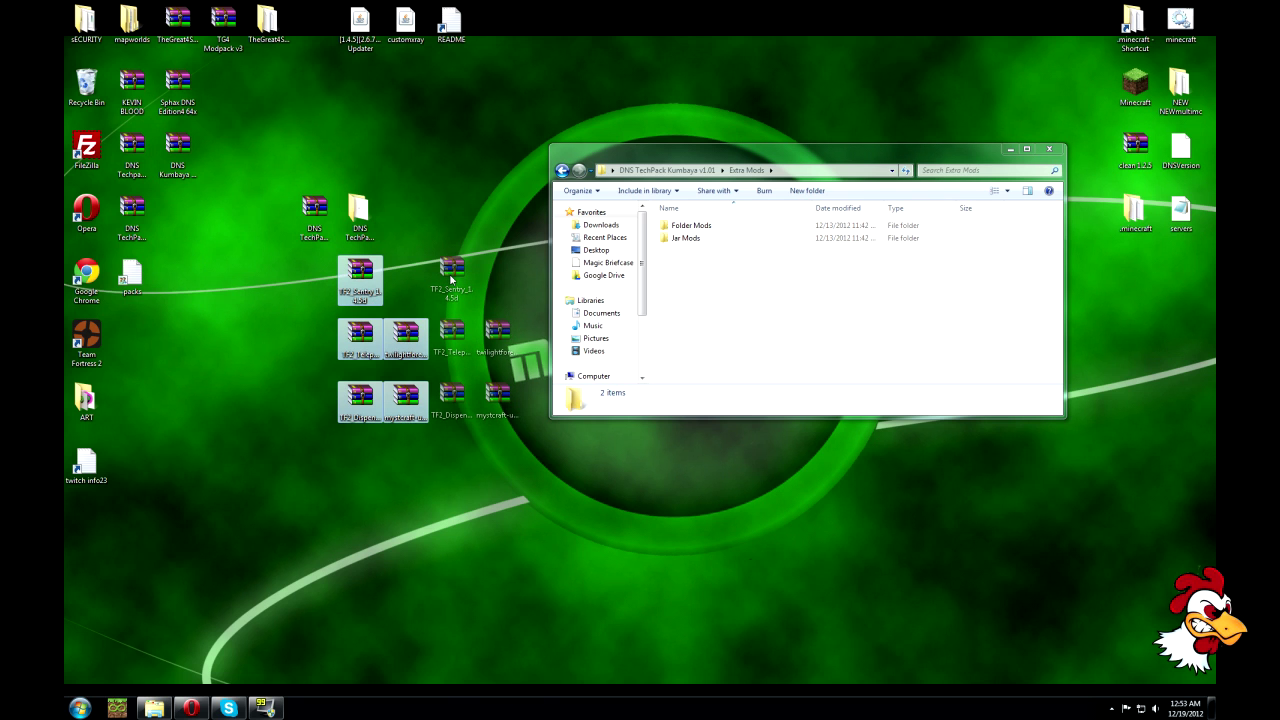
pyautogui.moveTo(451, 281); pyautogui.dragTo(688, 230)
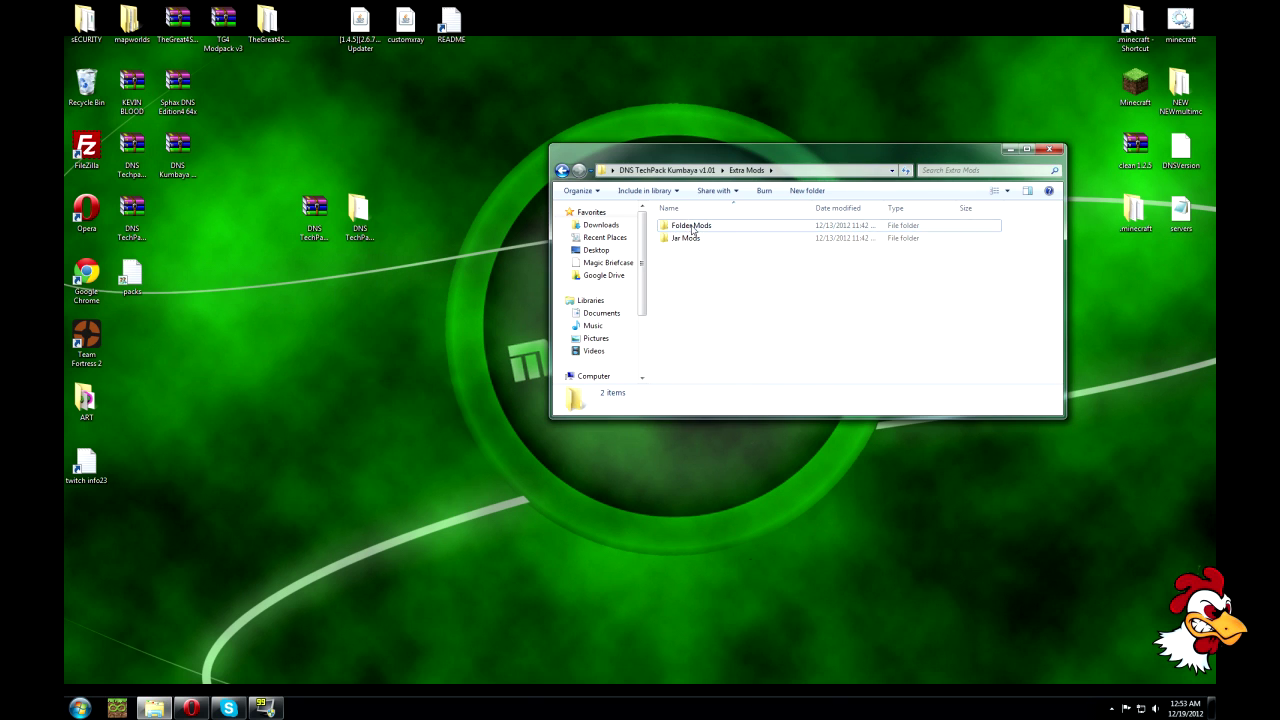
pyautogui.doubleClick(690, 225)
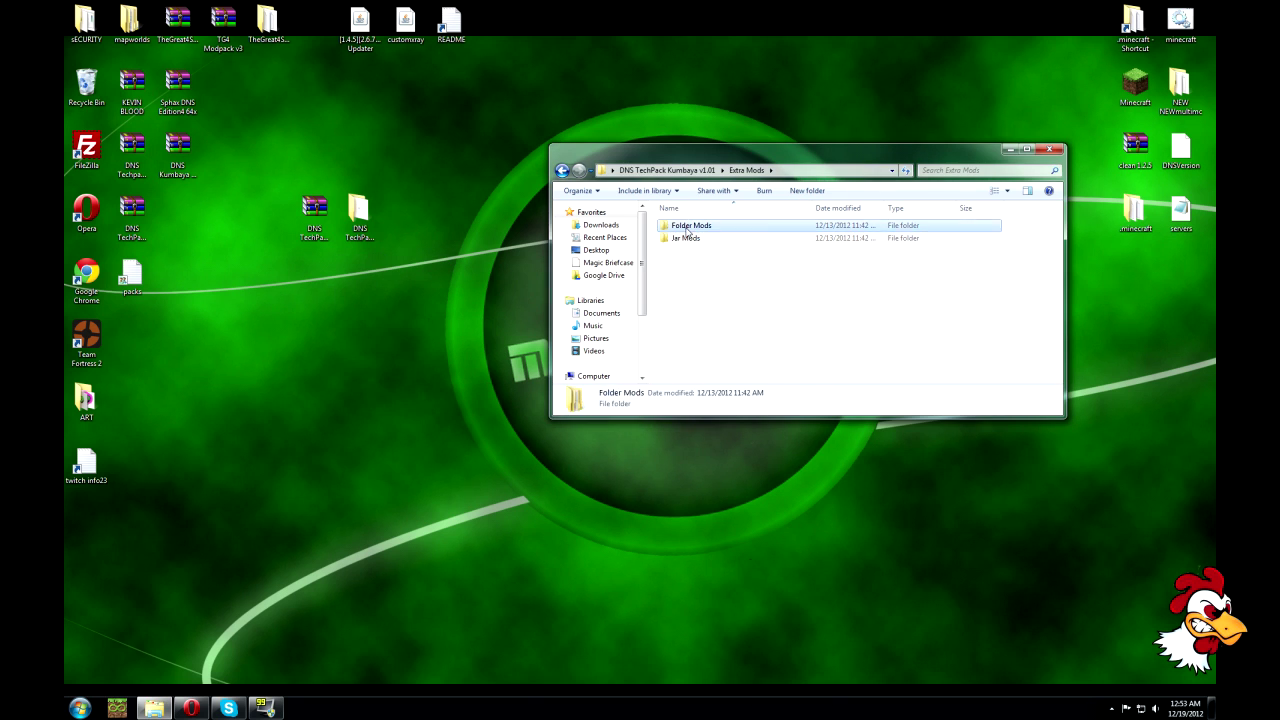
# Return to the main techpack folder, relaunch the DNS Techpack installer and show its console beside the installer window.
pyautogui.click(562, 170)
pyautogui.click(562, 170)
pyautogui.doubleClick(703, 253)
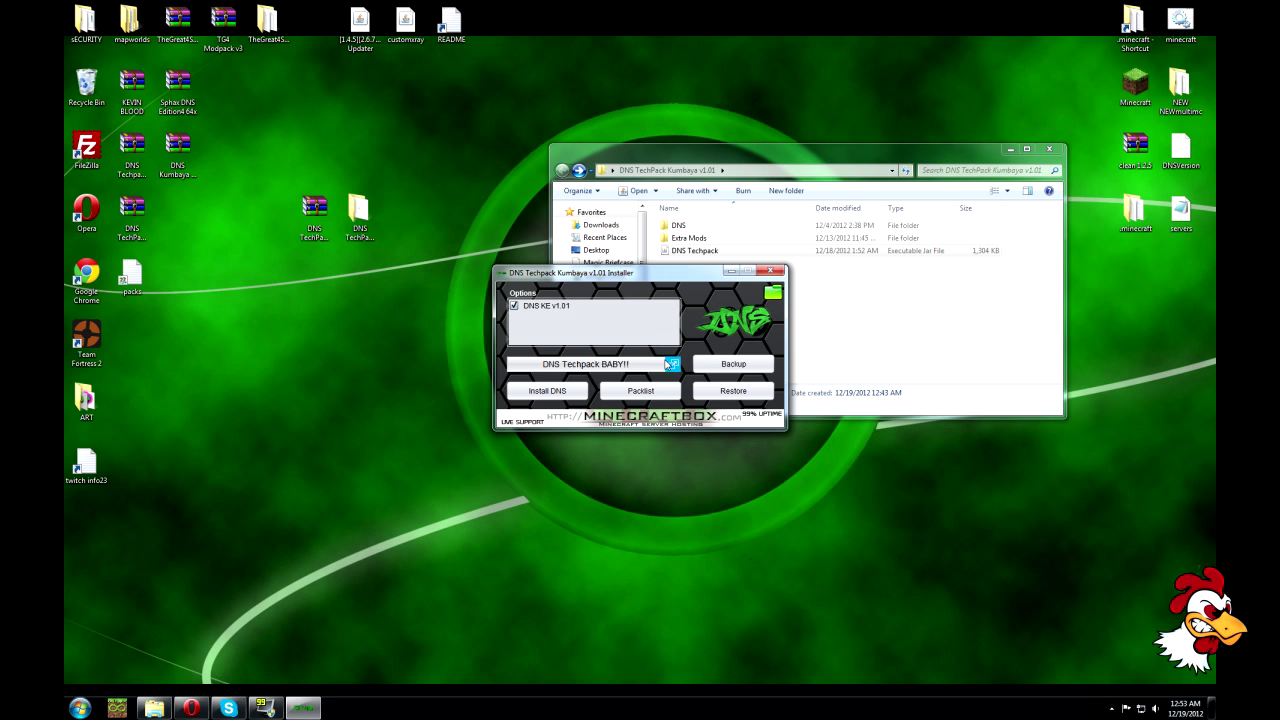
pyautogui.click(670, 365)
pyautogui.moveTo(645, 236); pyautogui.dragTo(958, 206)
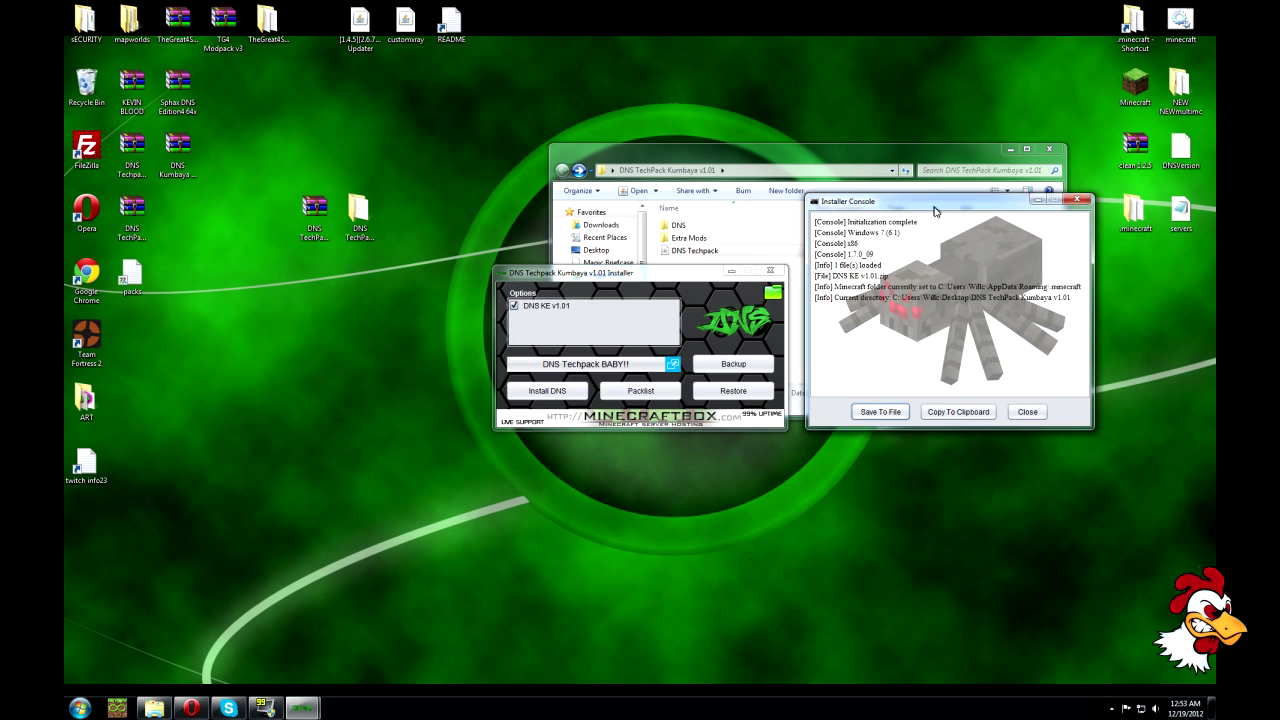
# Install the DNS techpack with DNS KE v1.01 enabled, then close the console and the installer.
pyautogui.click(567, 395)
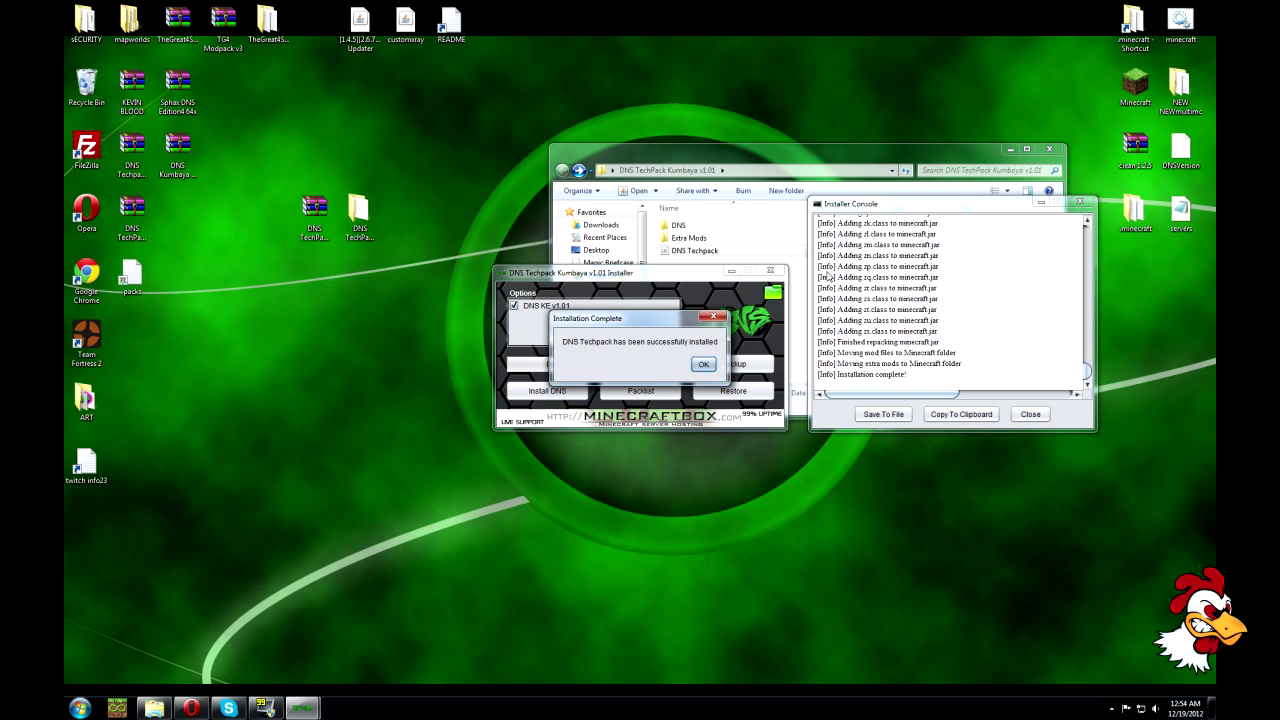
pyautogui.click(708, 364)
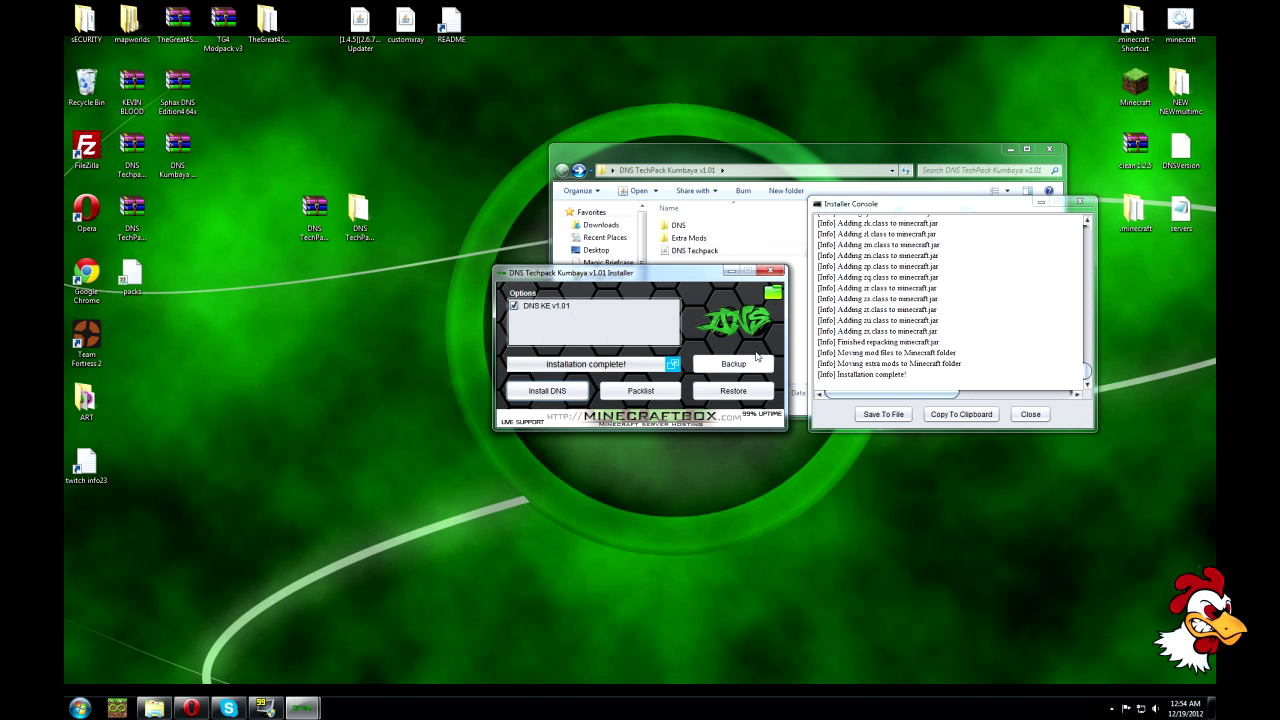
pyautogui.click(1080, 203)
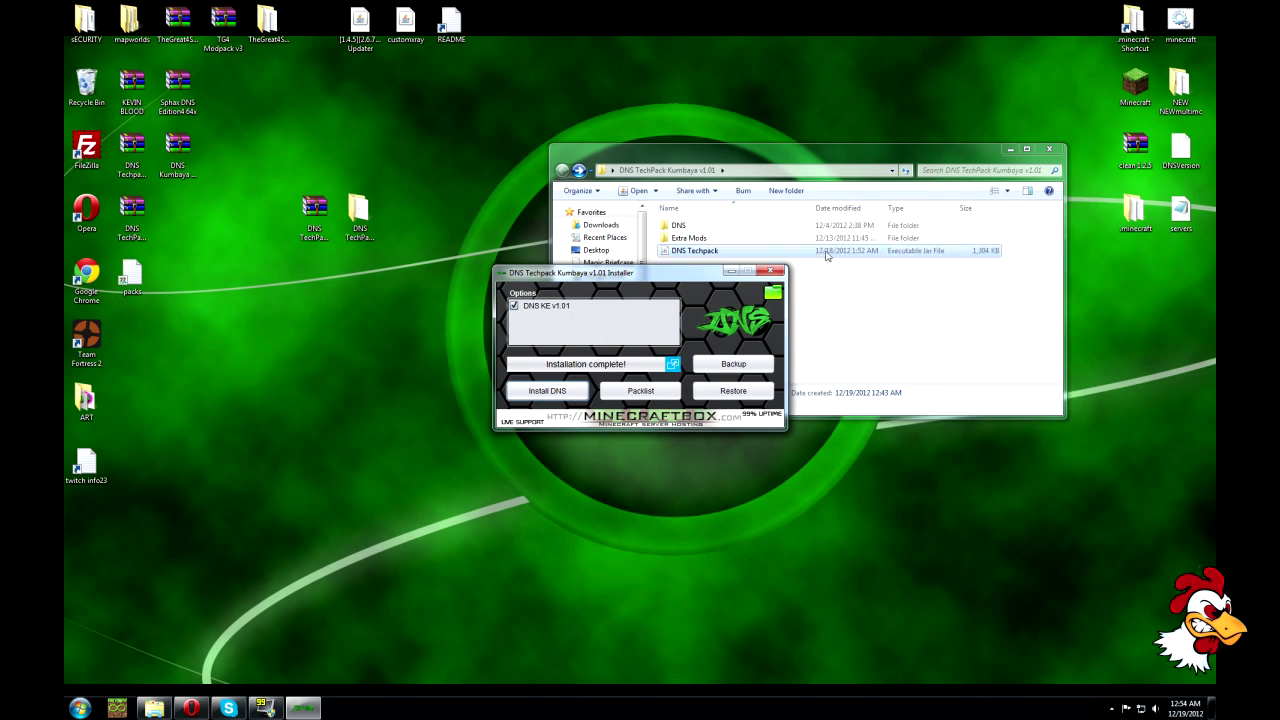
pyautogui.click(772, 272)
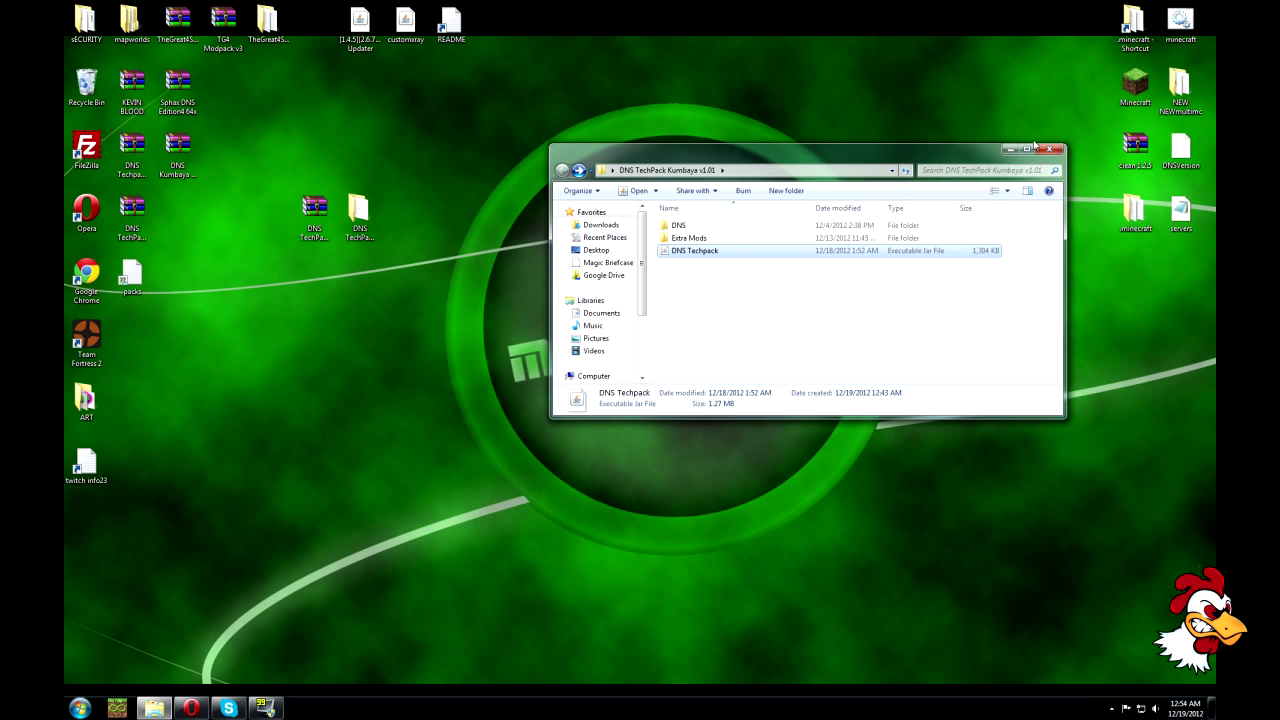
# Open the mods folder inside .minecraft and check the list for the techpack mods and the added extra mods.
pyautogui.doubleClick(1135, 22)
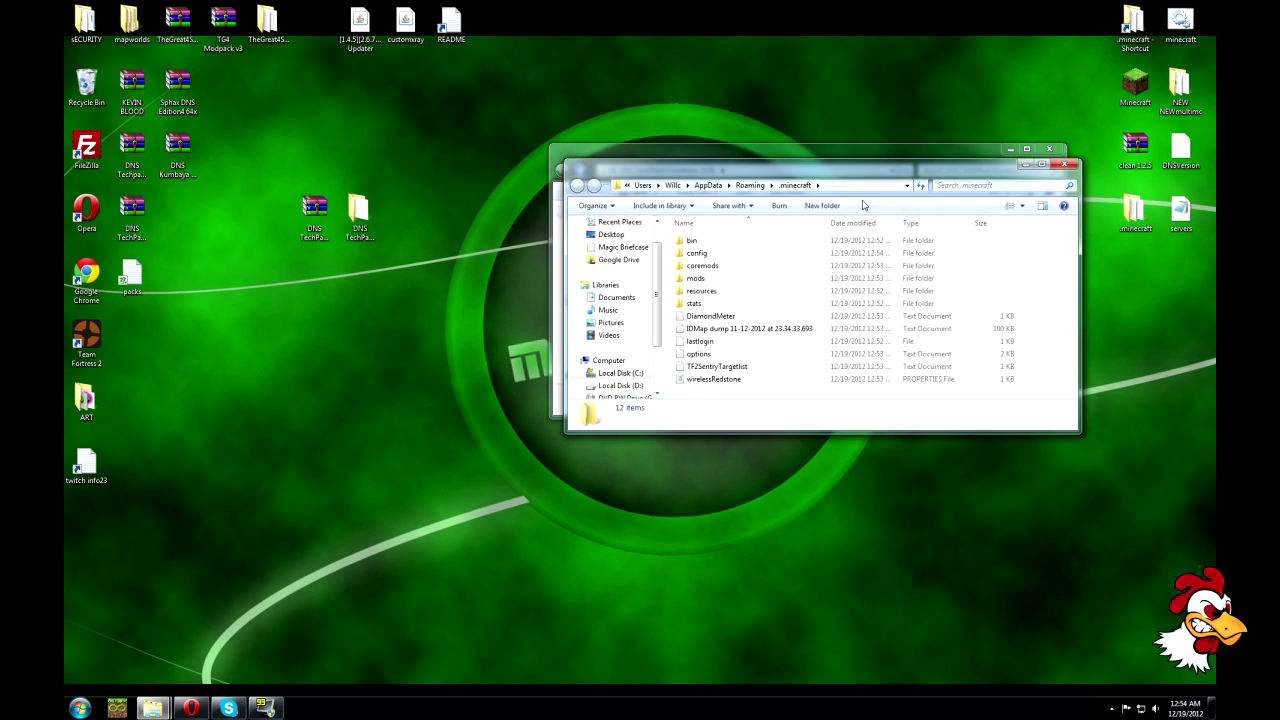
pyautogui.moveTo(908, 178); pyautogui.dragTo(778, 183)
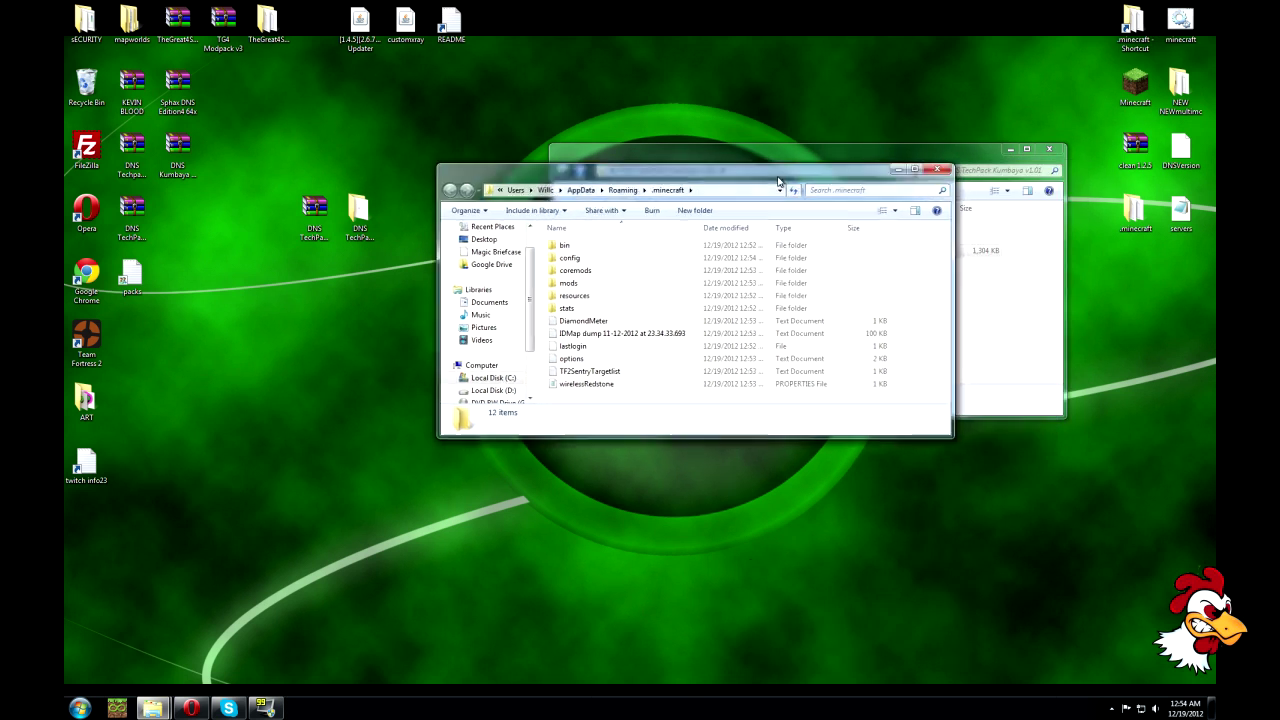
pyautogui.doubleClick(598, 285)
pyautogui.scroll(-8, 666, 272)
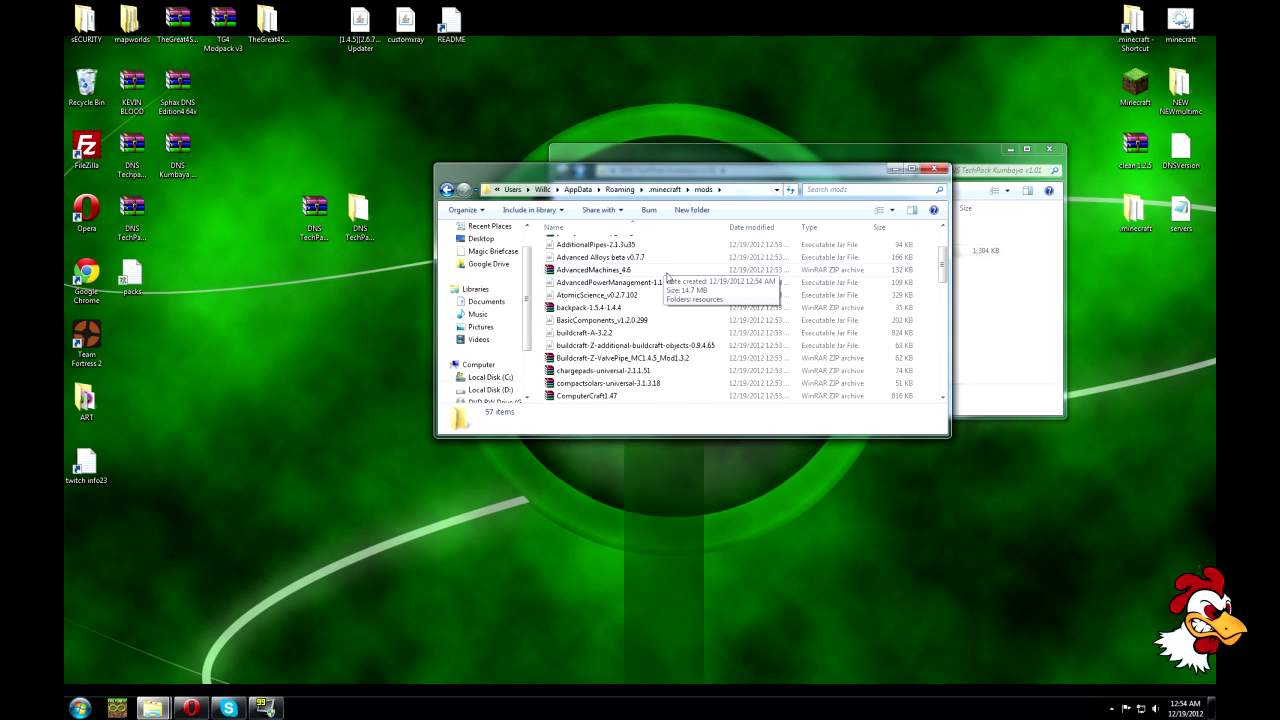
pyautogui.scroll(-8, 666, 272)
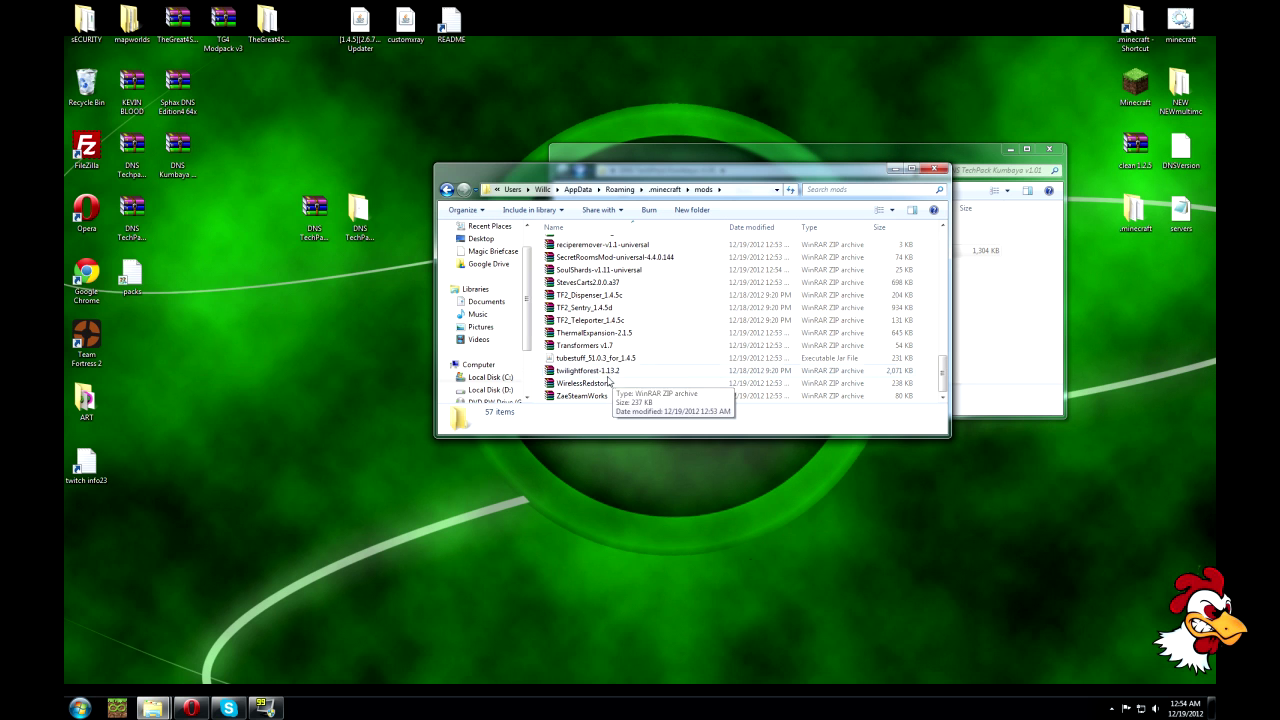
pyautogui.scroll(3, 625, 373)
pyautogui.scroll(1, 627, 373)
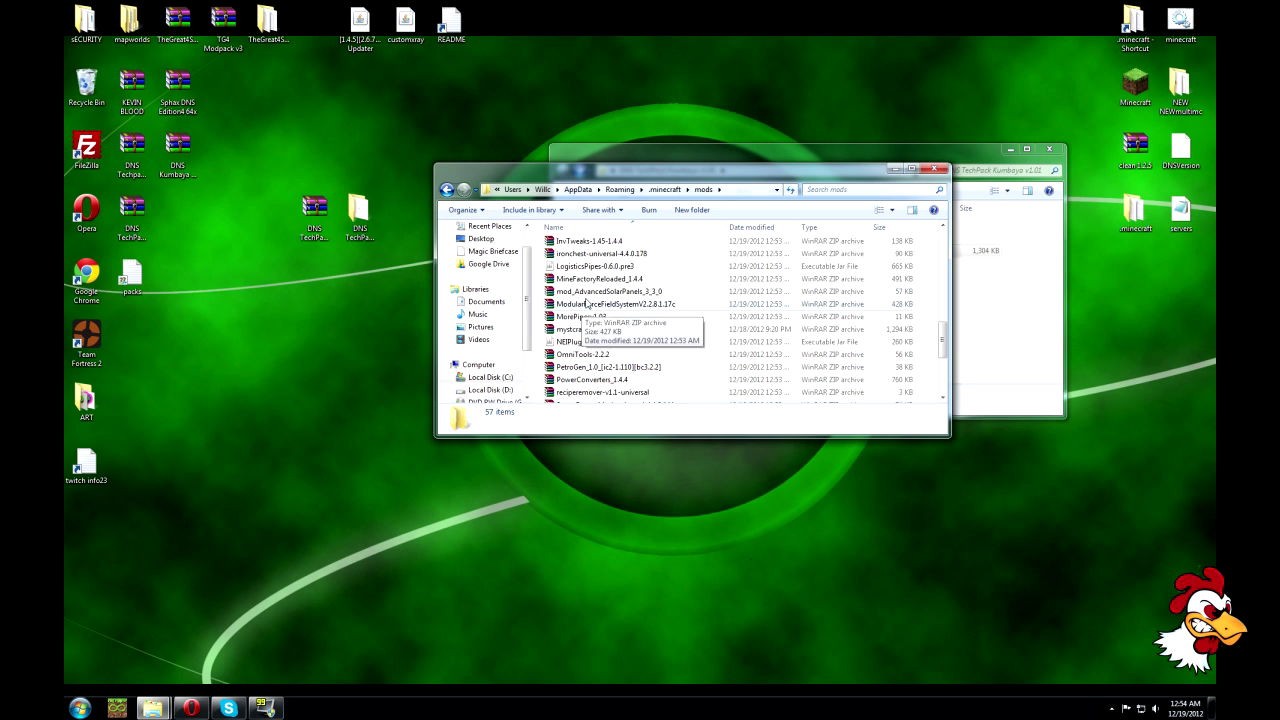
# Locate the mystcraft-uni-1.4.4-0.9.4.05 archive in the mods list and close the folder window.
pyautogui.scroll(1, 620, 300)
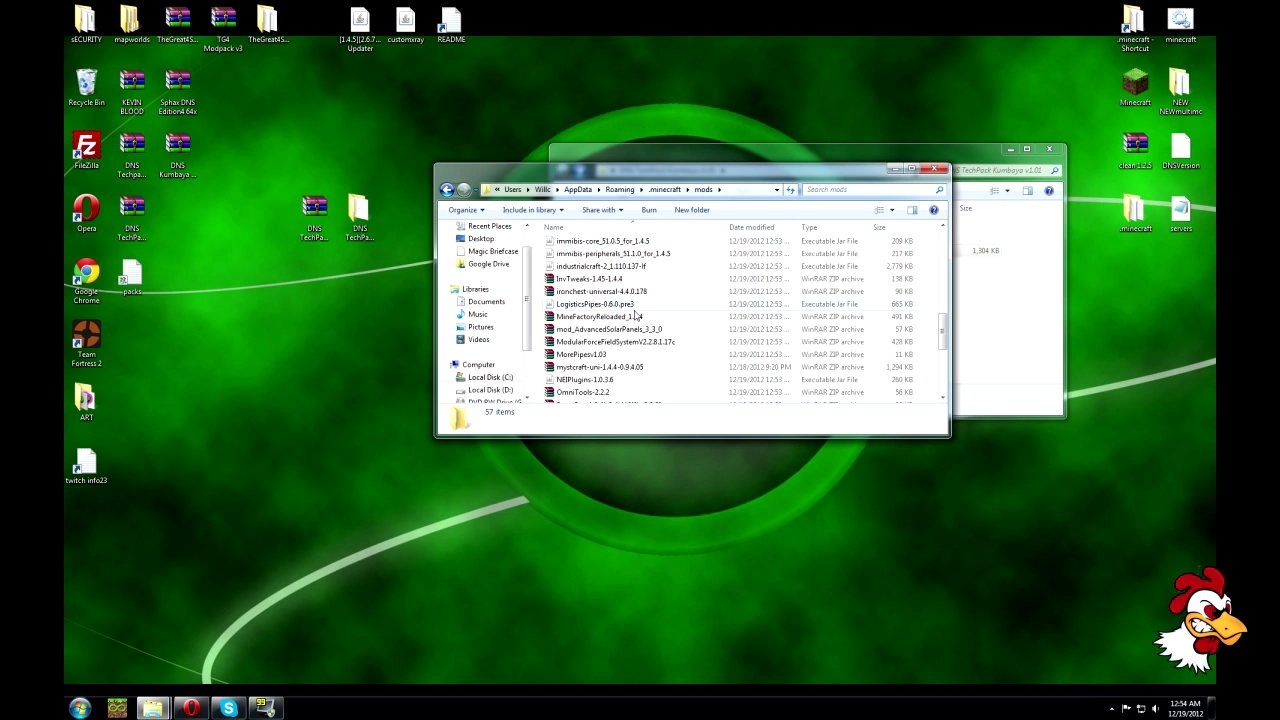
pyautogui.click(628, 367)
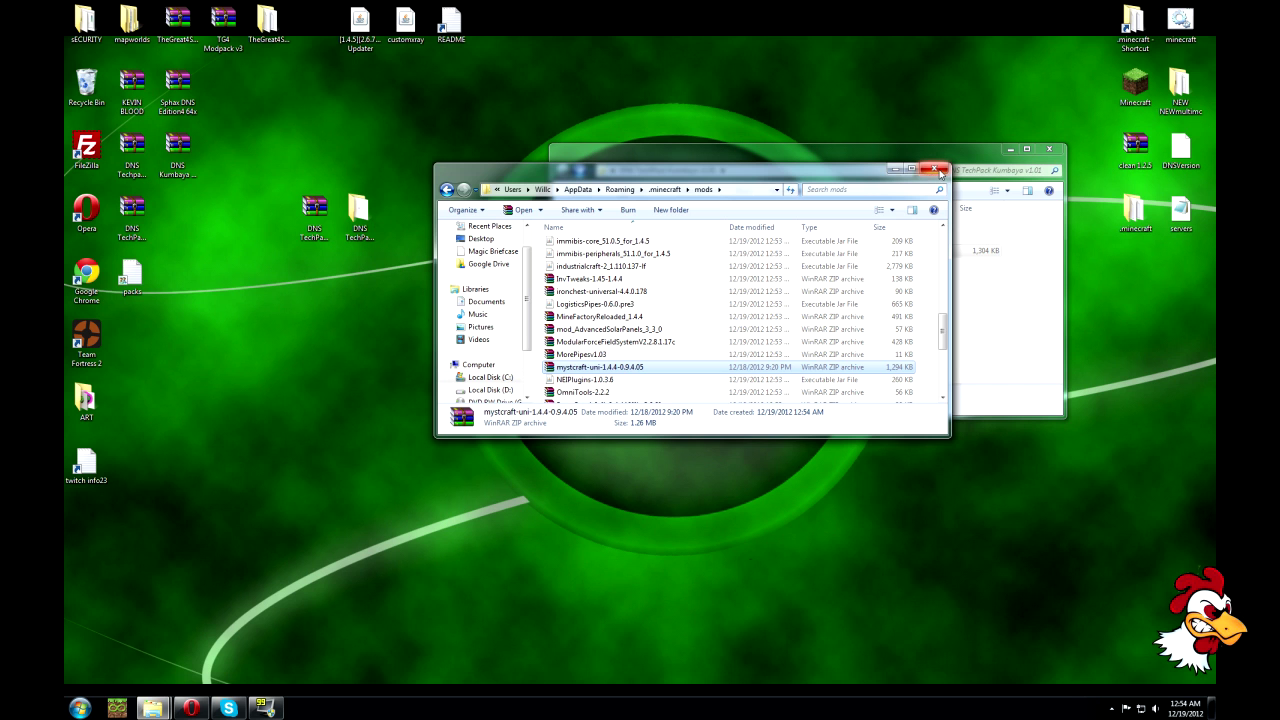
# Launch Minecraft from the desktop minecraft batch file, log in with the saved account and maximize the game window.
pyautogui.doubleClick(1180, 20)
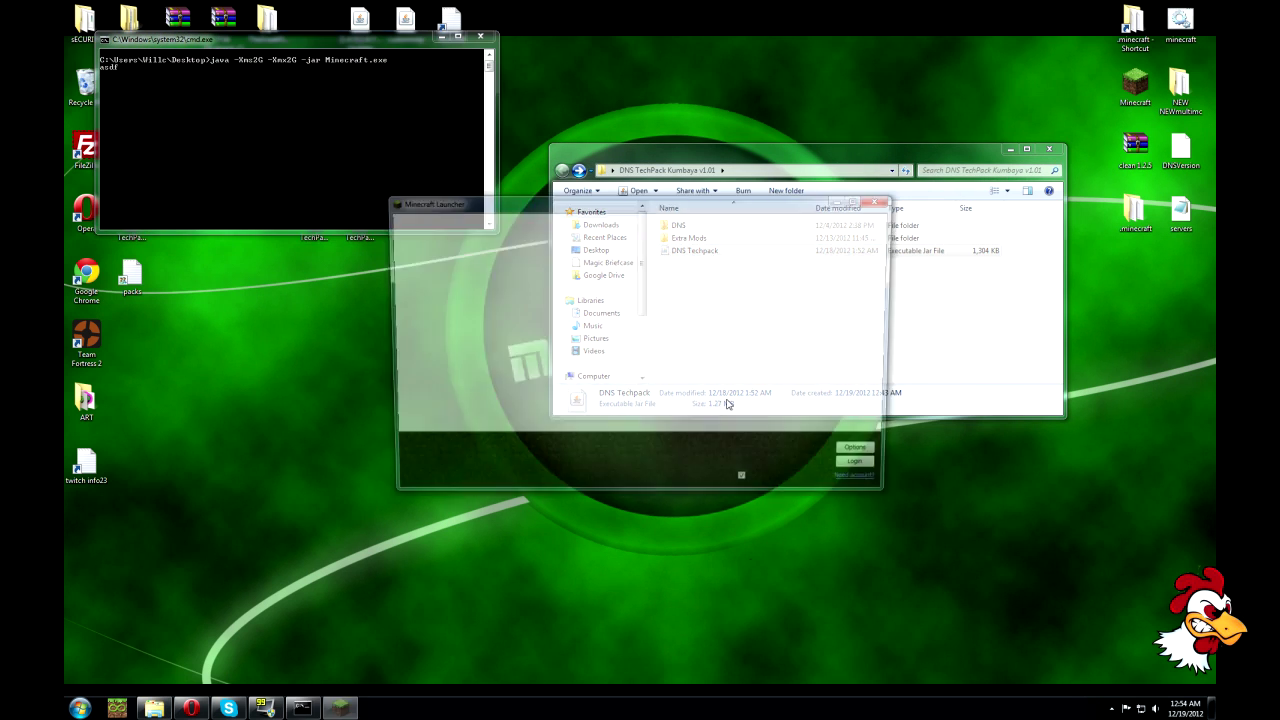
pyautogui.click(866, 470)
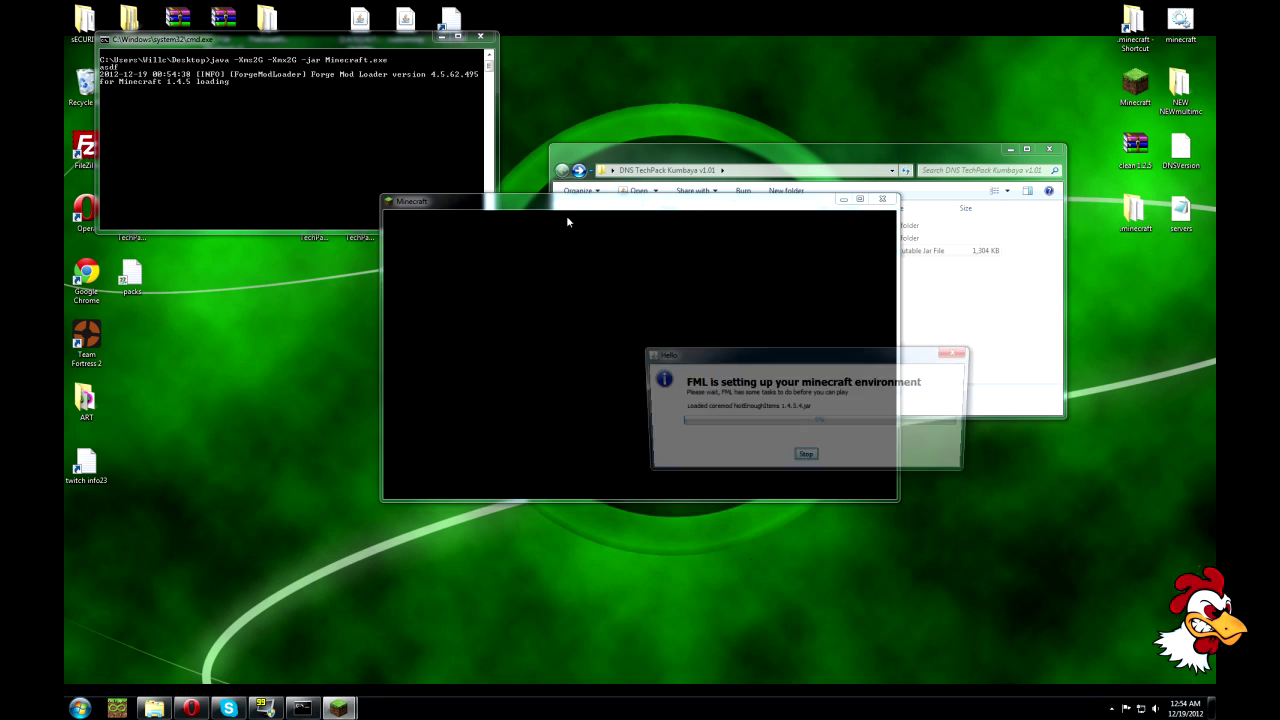
pyautogui.moveTo(412, 42); pyautogui.dragTo(392, 24)
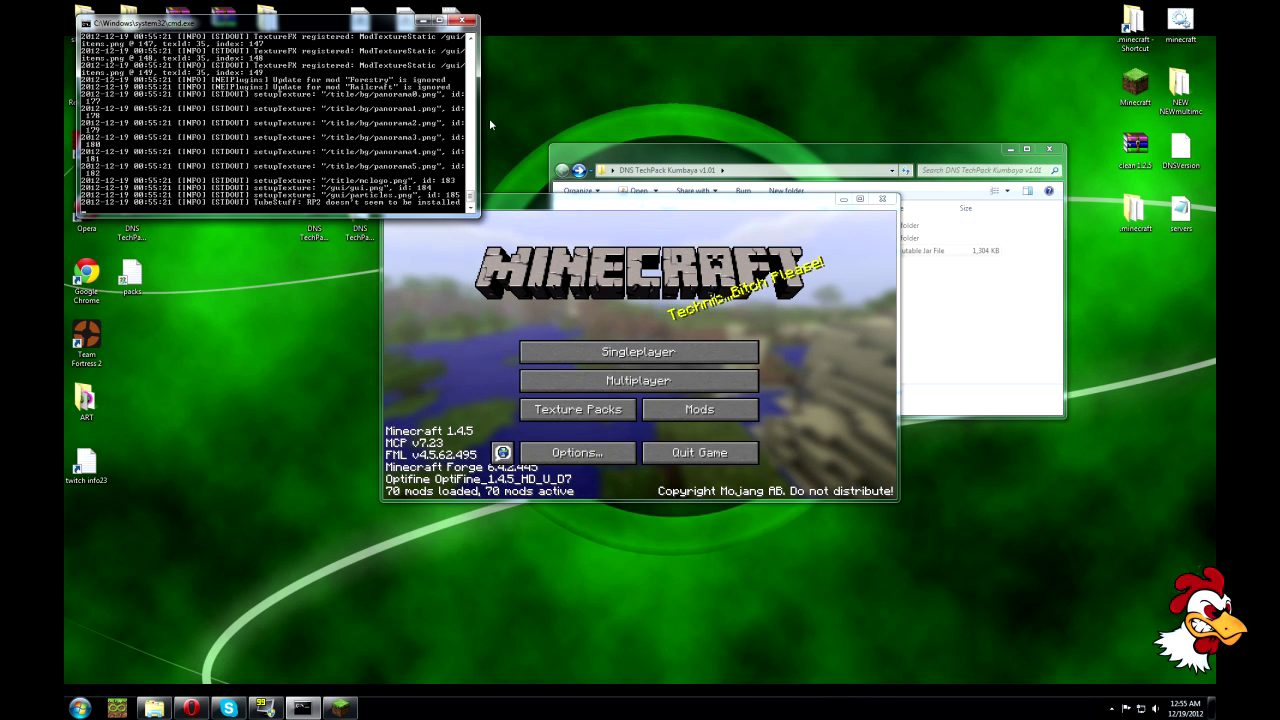
pyautogui.click(630, 218)
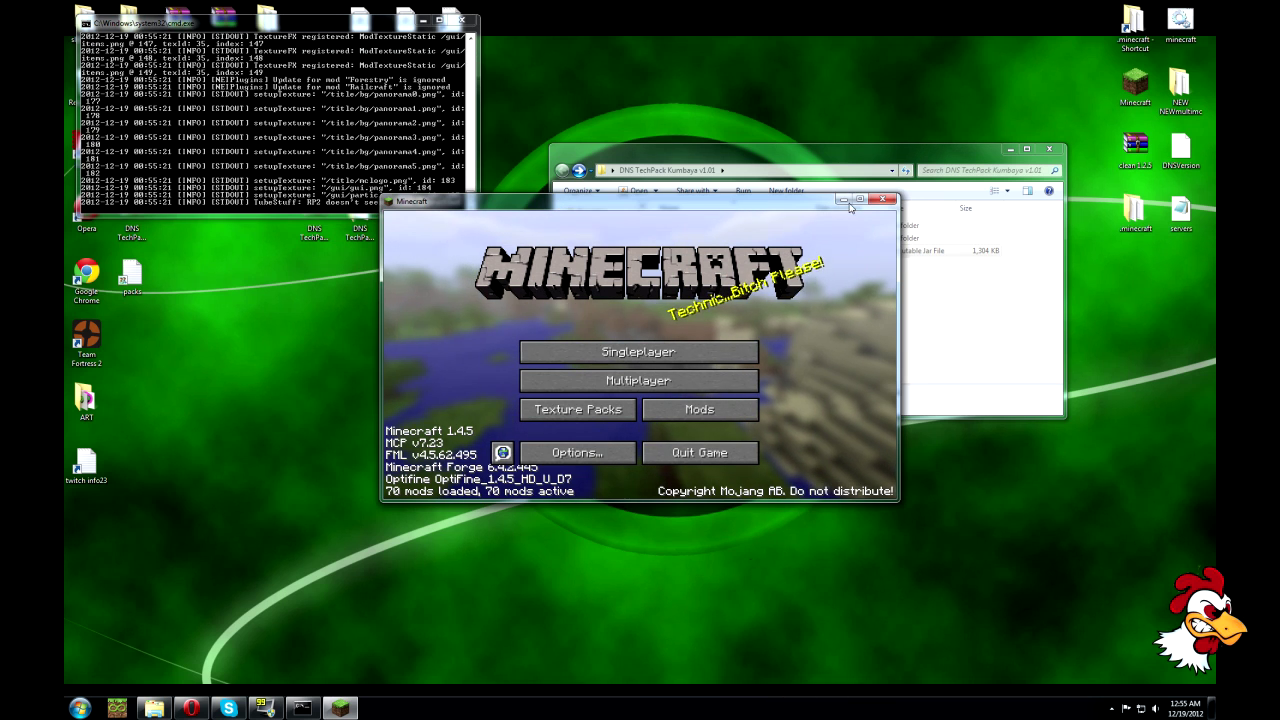
pyautogui.doubleClick(690, 201)
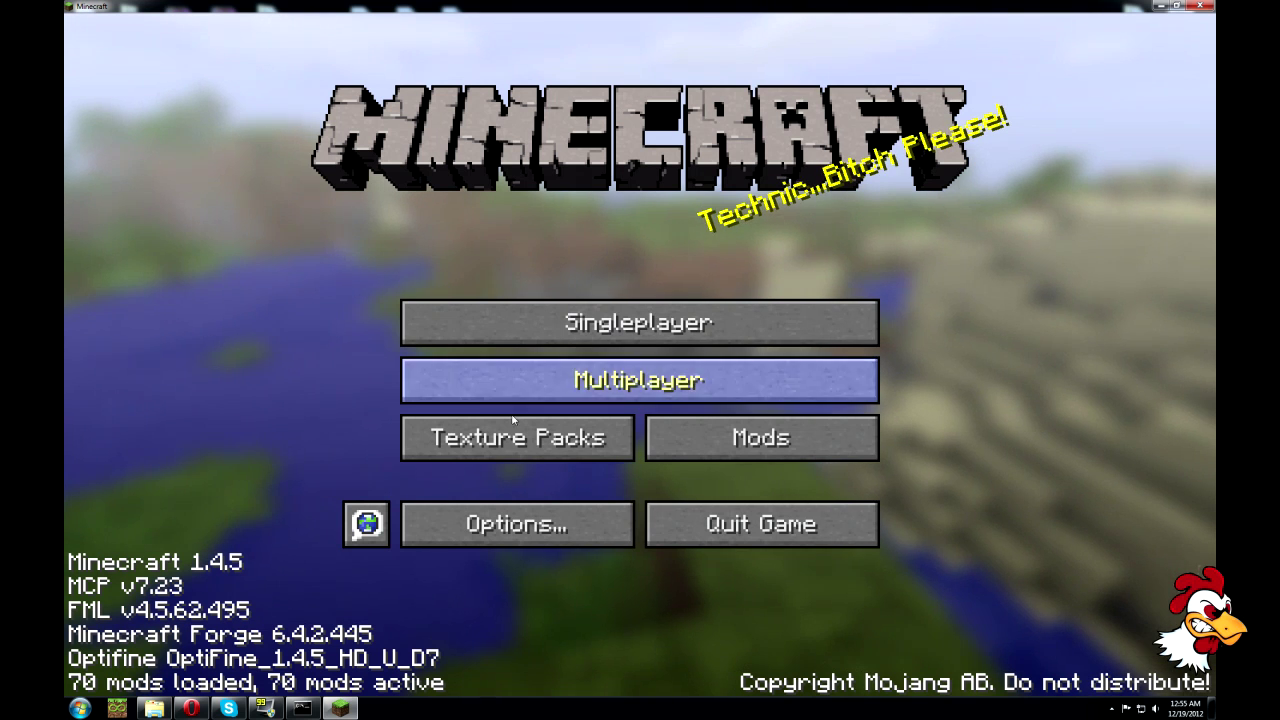
# Review the game's Video Settings and Performance Settings to check for the OptiFine options, and close the game.
pyautogui.click(563, 528)
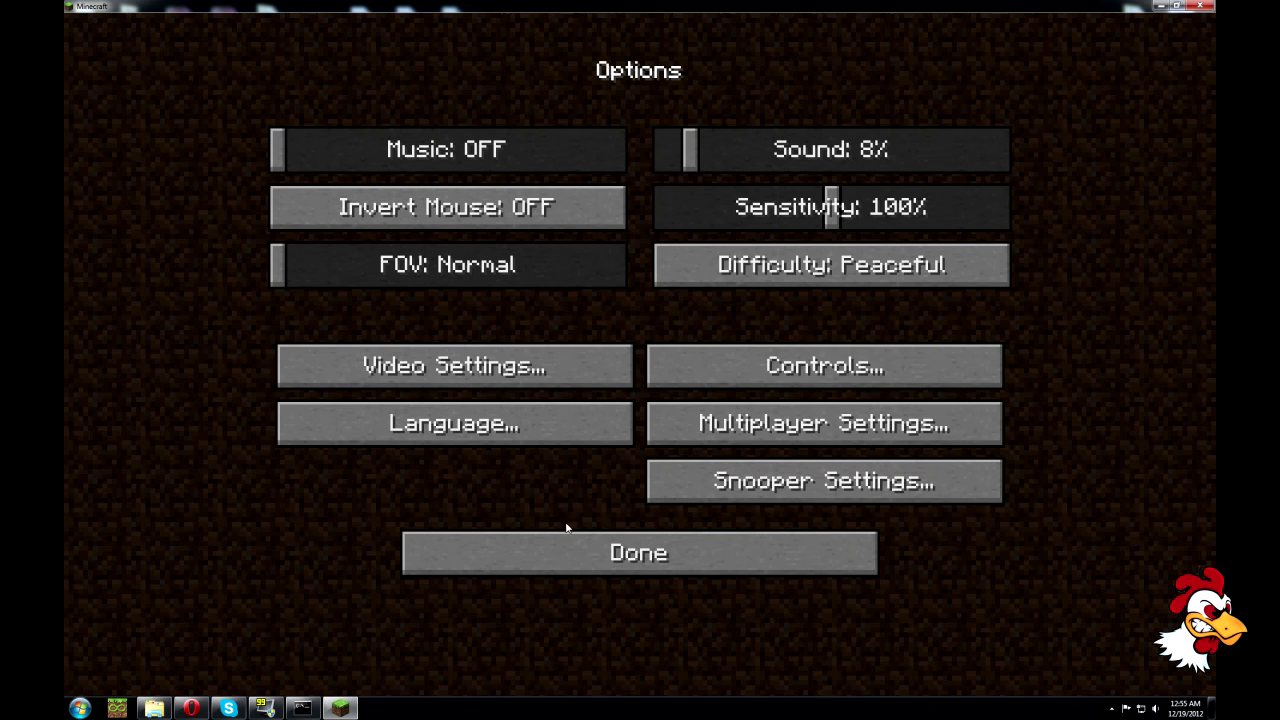
pyautogui.click(487, 367)
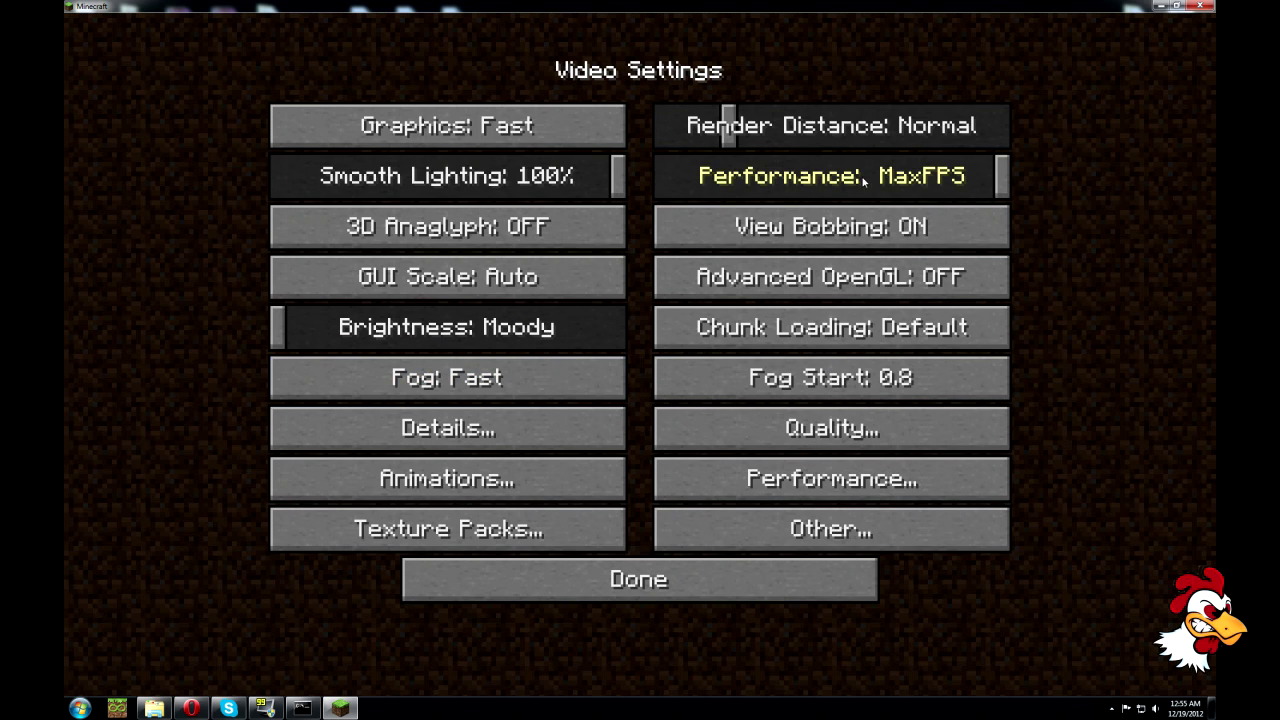
pyautogui.click(793, 495)
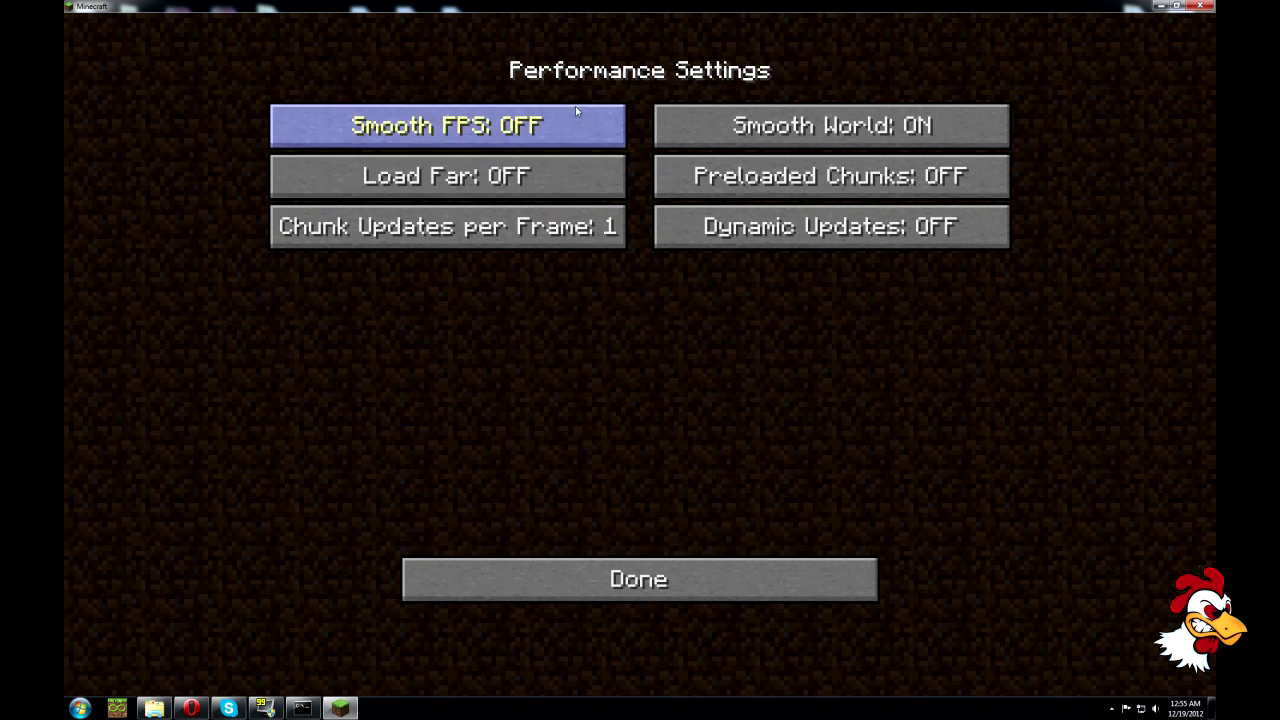
pyautogui.click(671, 583)
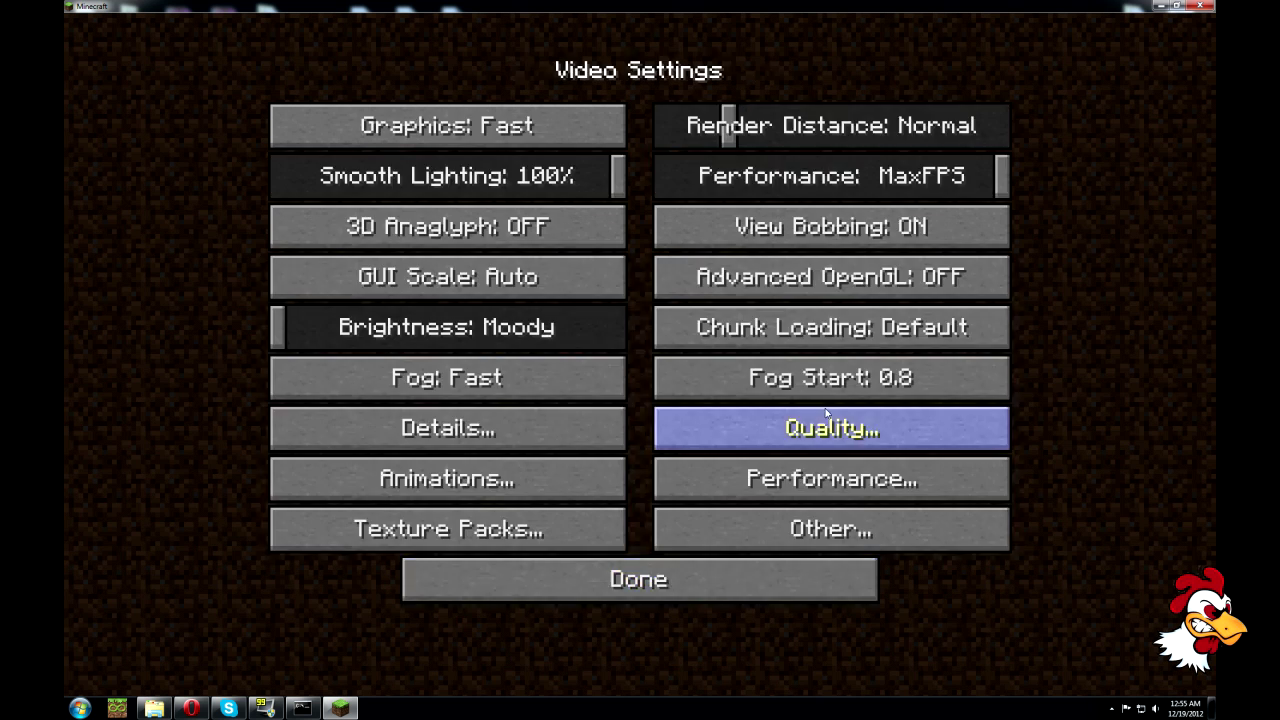
pyautogui.click(1198, 7)
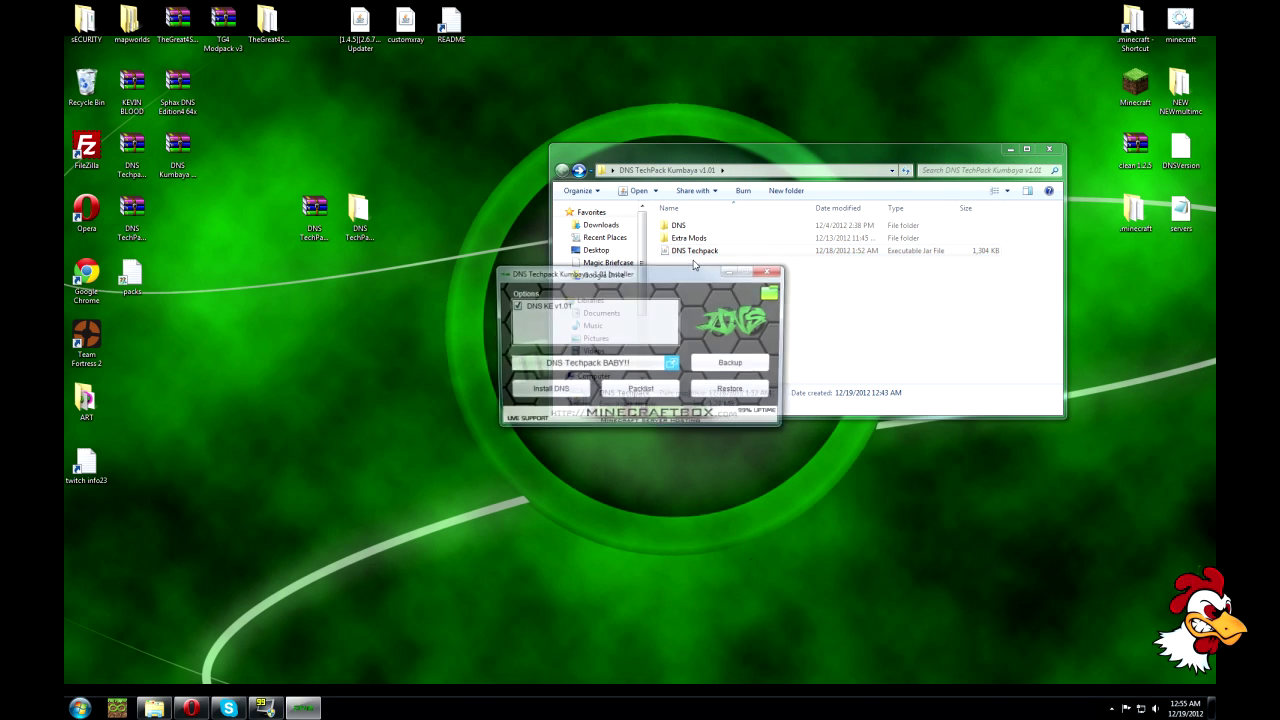
# Restore Minecraft from the Clean 1.4.5 backup using the techpack installer and check the contents of the .minecraft folder.
pyautogui.click(697, 389)
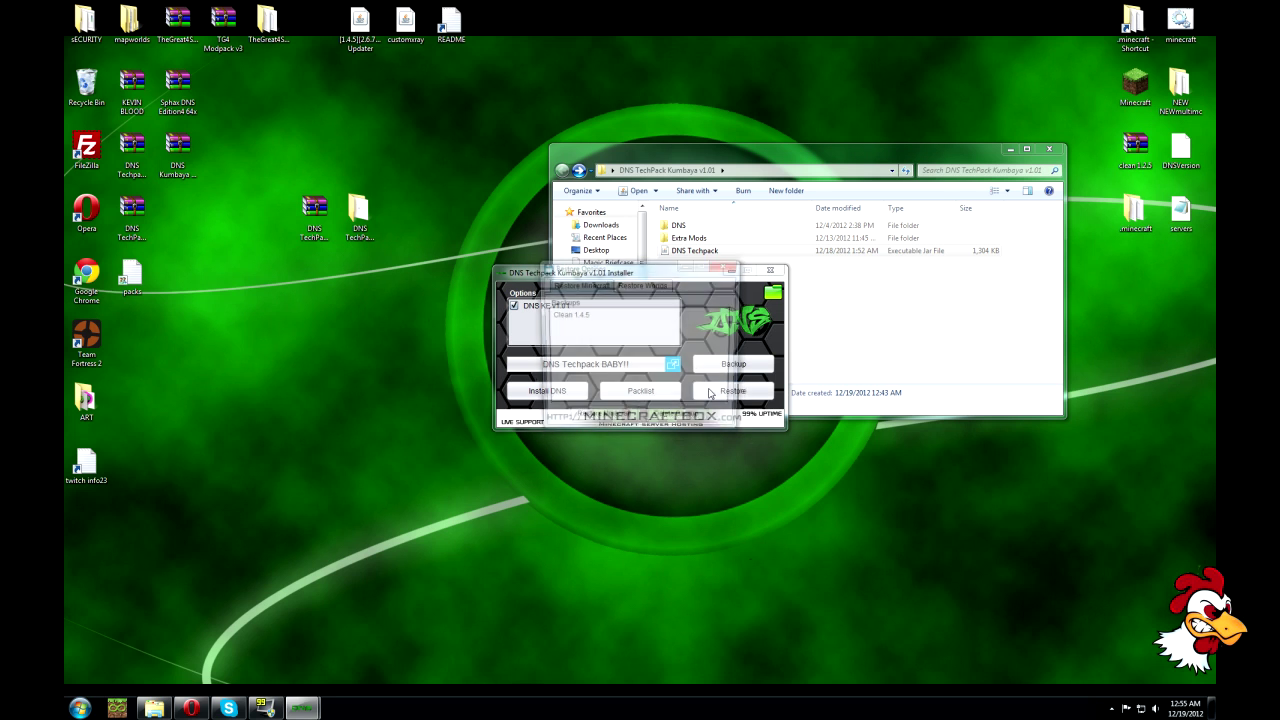
pyautogui.click(577, 316)
pyautogui.click(605, 421)
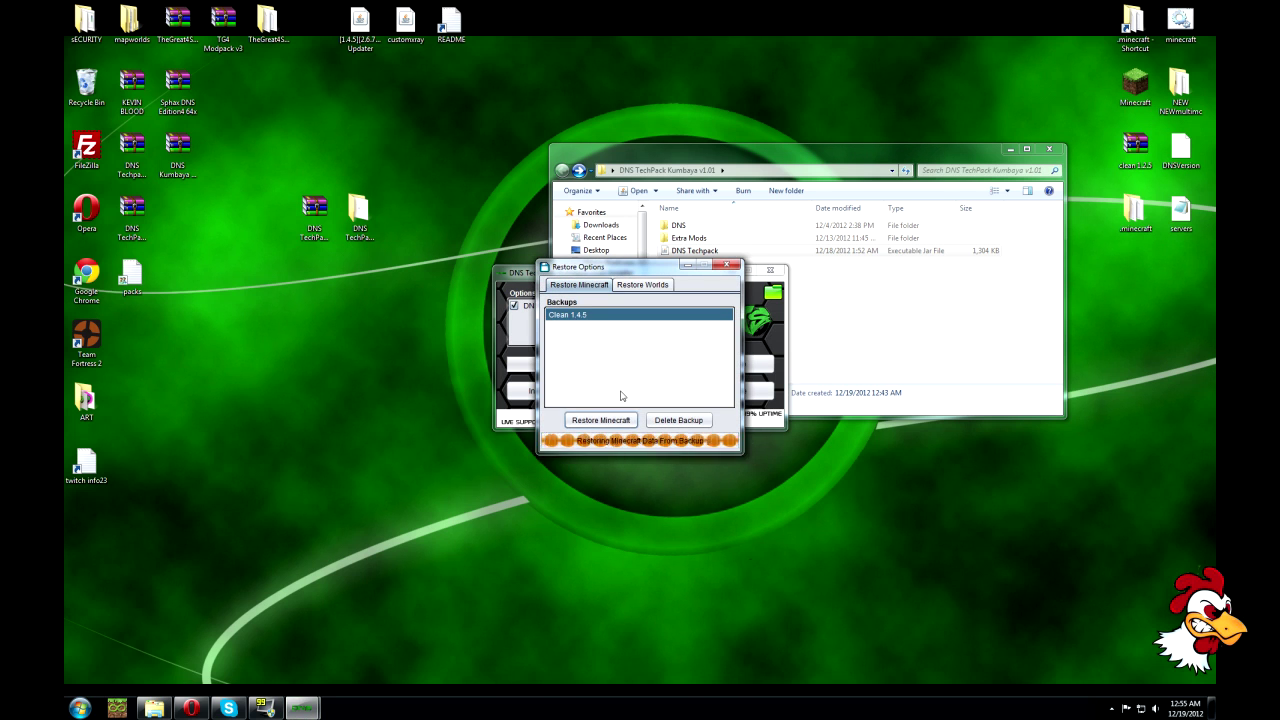
pyautogui.click(695, 366)
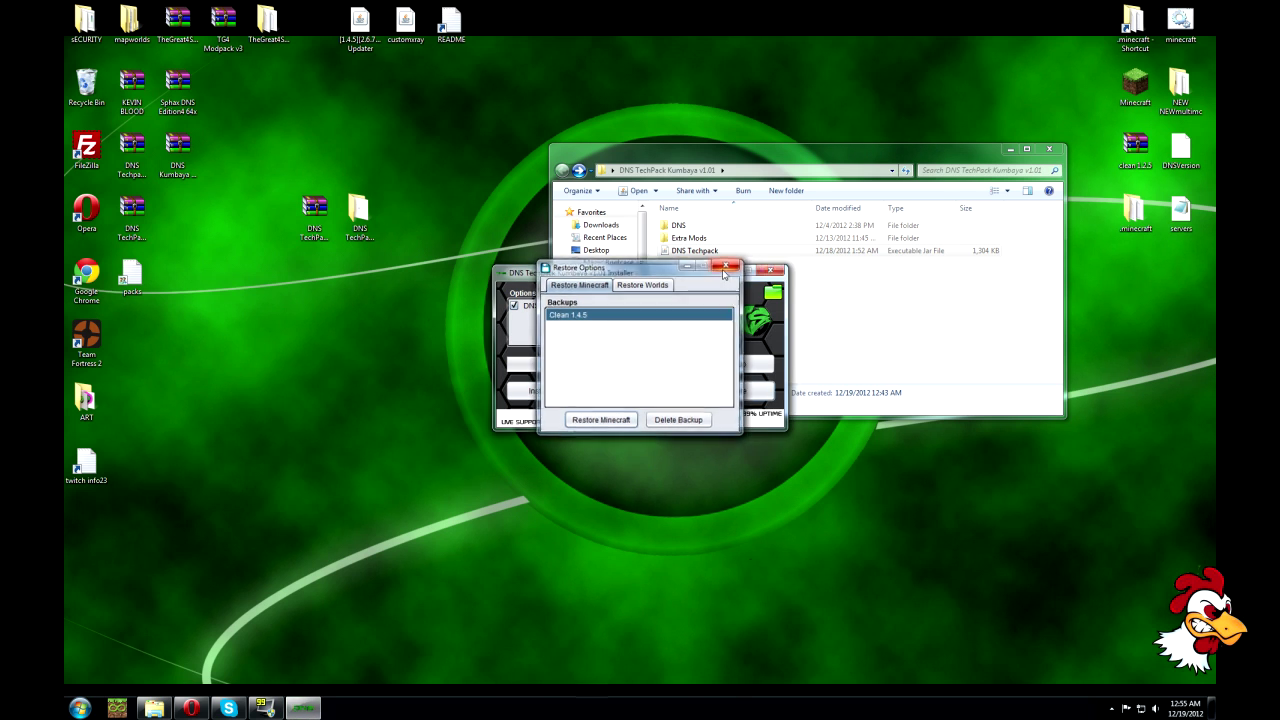
pyautogui.click(724, 266)
pyautogui.click(608, 287)
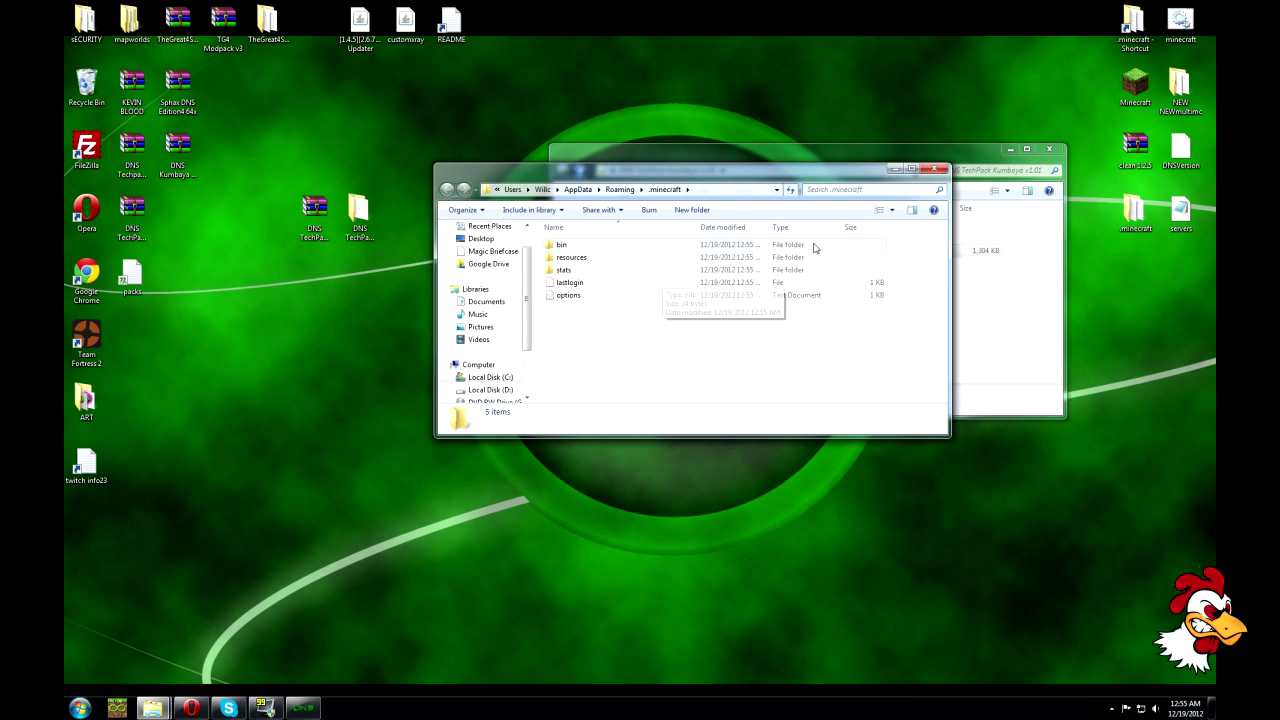
pyautogui.click(937, 168)
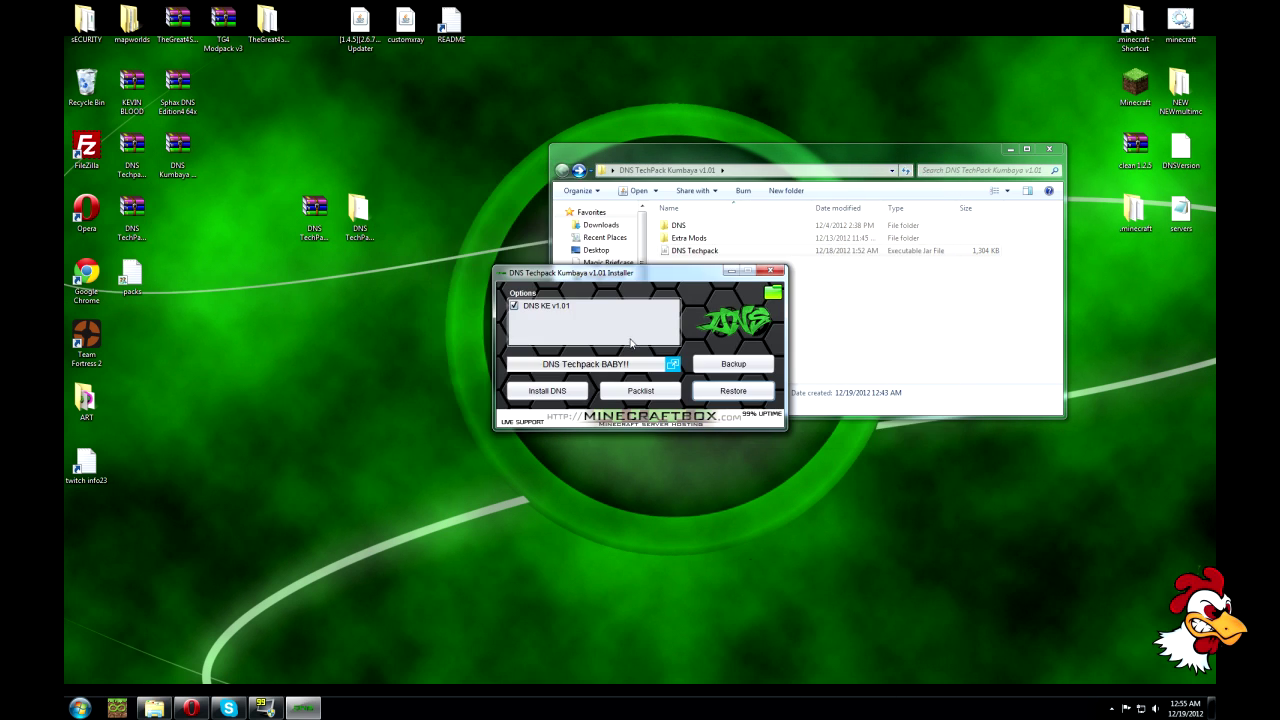
# Delete the OptiFine_1.4.5_HD_U_D7 archive from the Jar Mods folder inside Extra Mods.
pyautogui.doubleClick(683, 240)
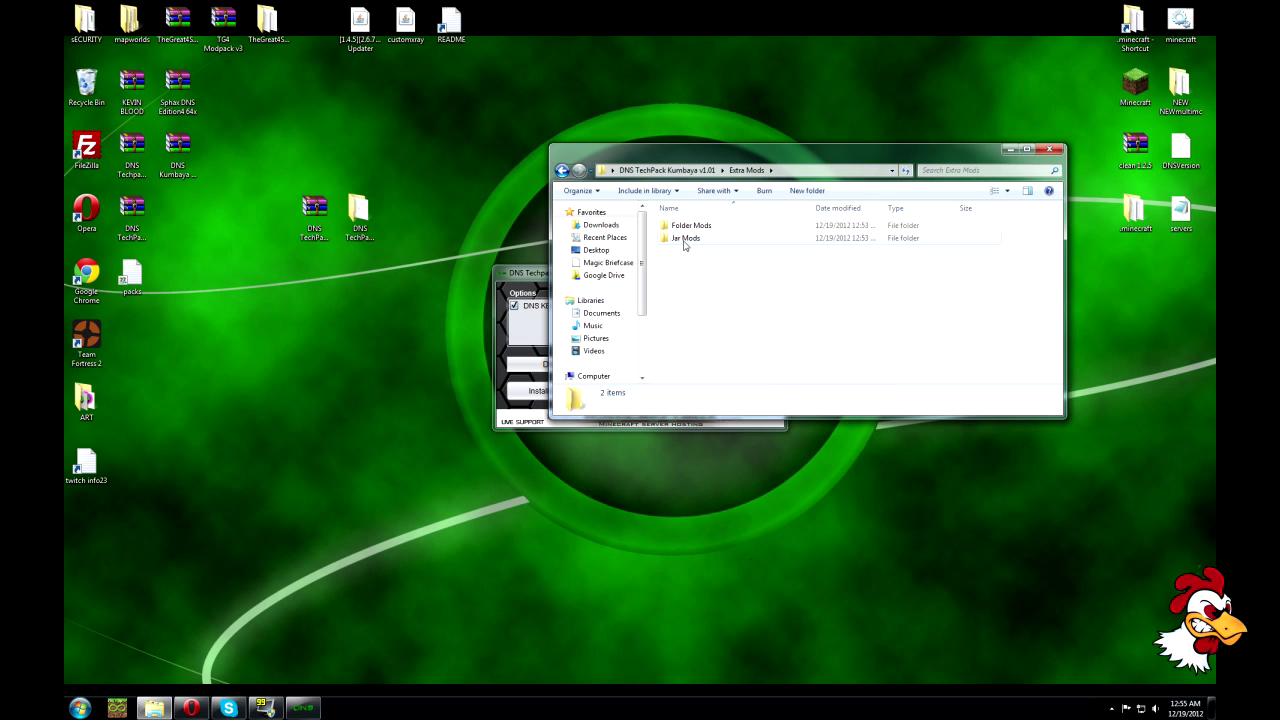
pyautogui.doubleClick(686, 243)
pyautogui.click(700, 233)
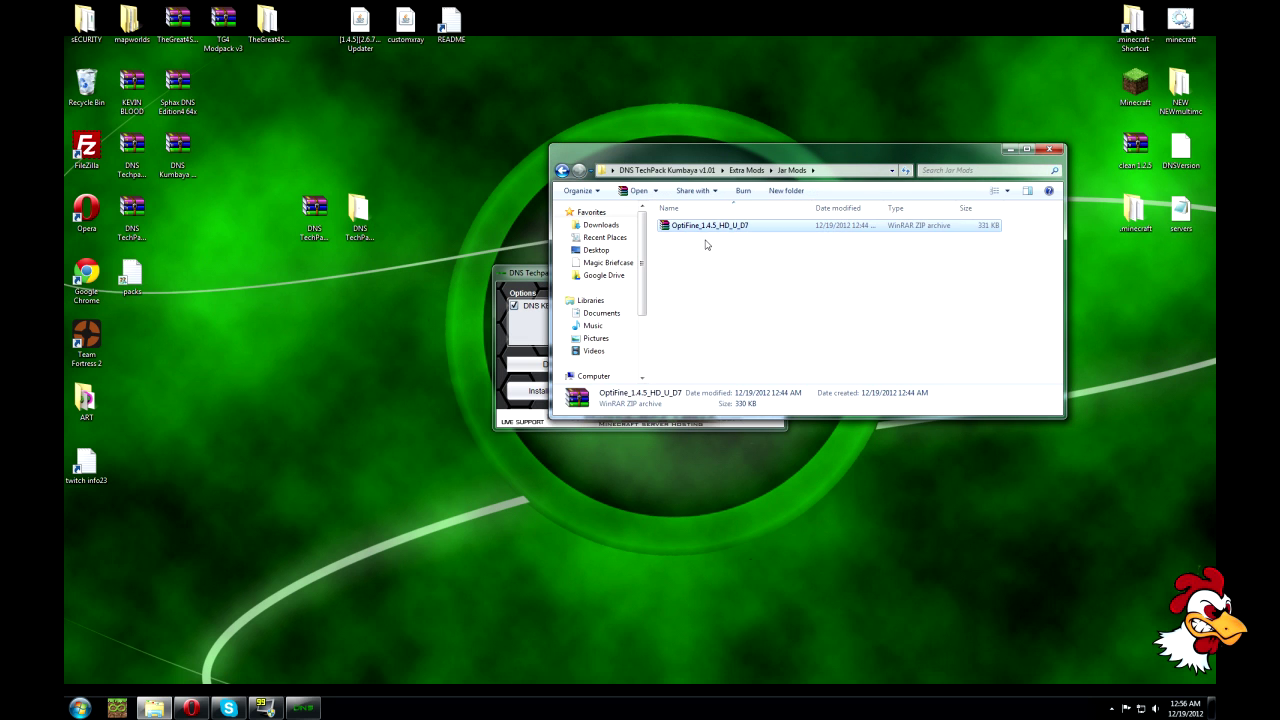
pyautogui.press('Delete')
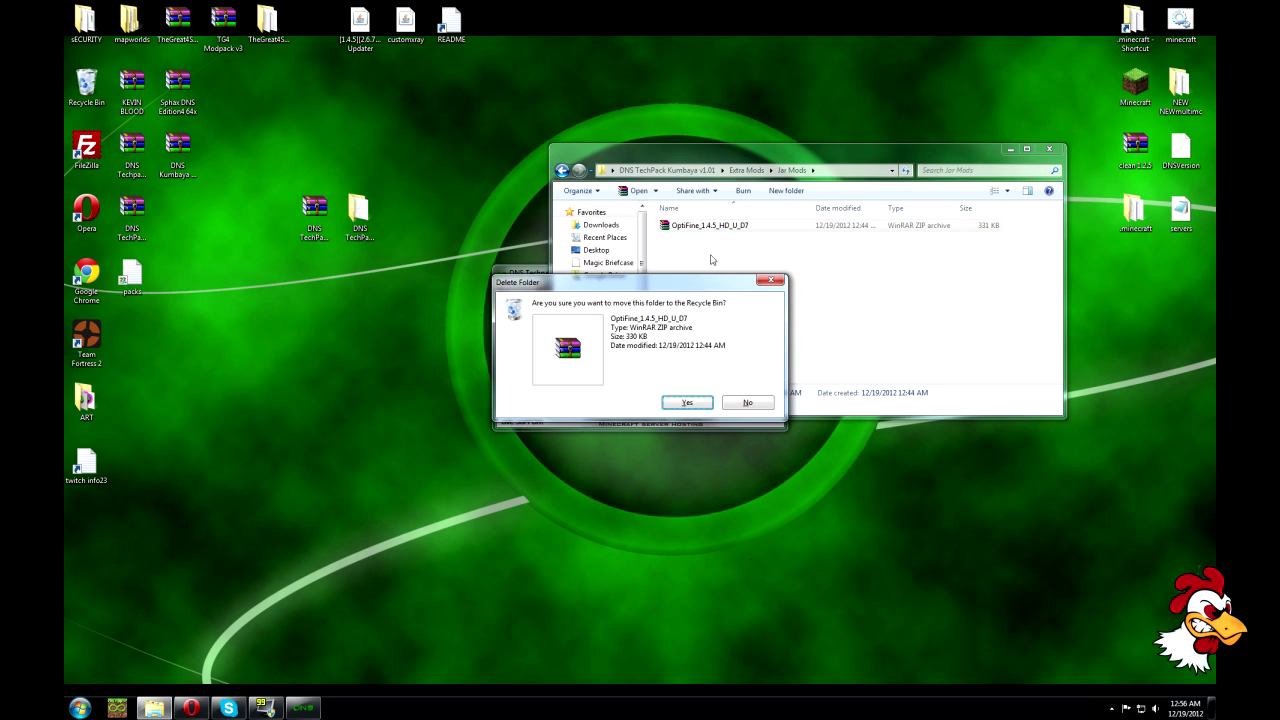
pyautogui.click(683, 401)
# Delete the Mystcraft, TF2 Dispenser, Sentry and Teleporter, and Twilight Forest archives from Folder Mods, and return to the main techpack folder.
pyautogui.click(562, 171)
pyautogui.doubleClick(690, 221)
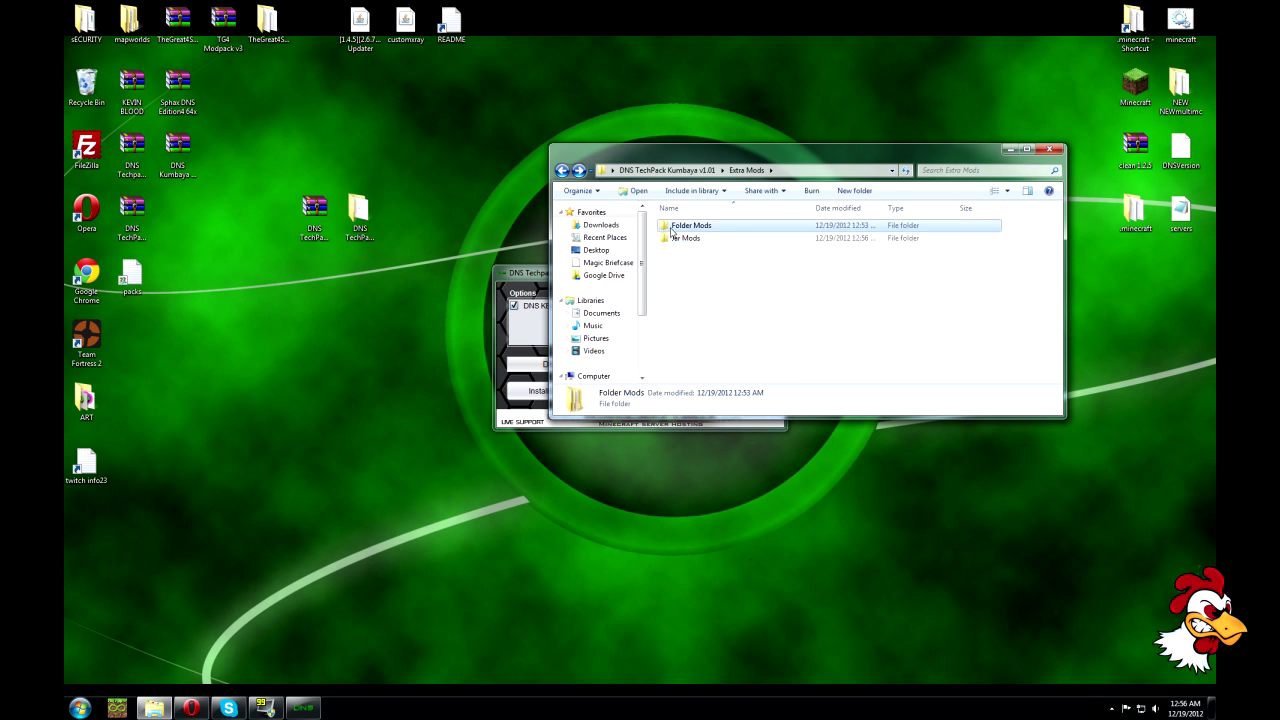
pyautogui.moveTo(690, 291); pyautogui.dragTo(692, 222)
pyautogui.press('Delete')
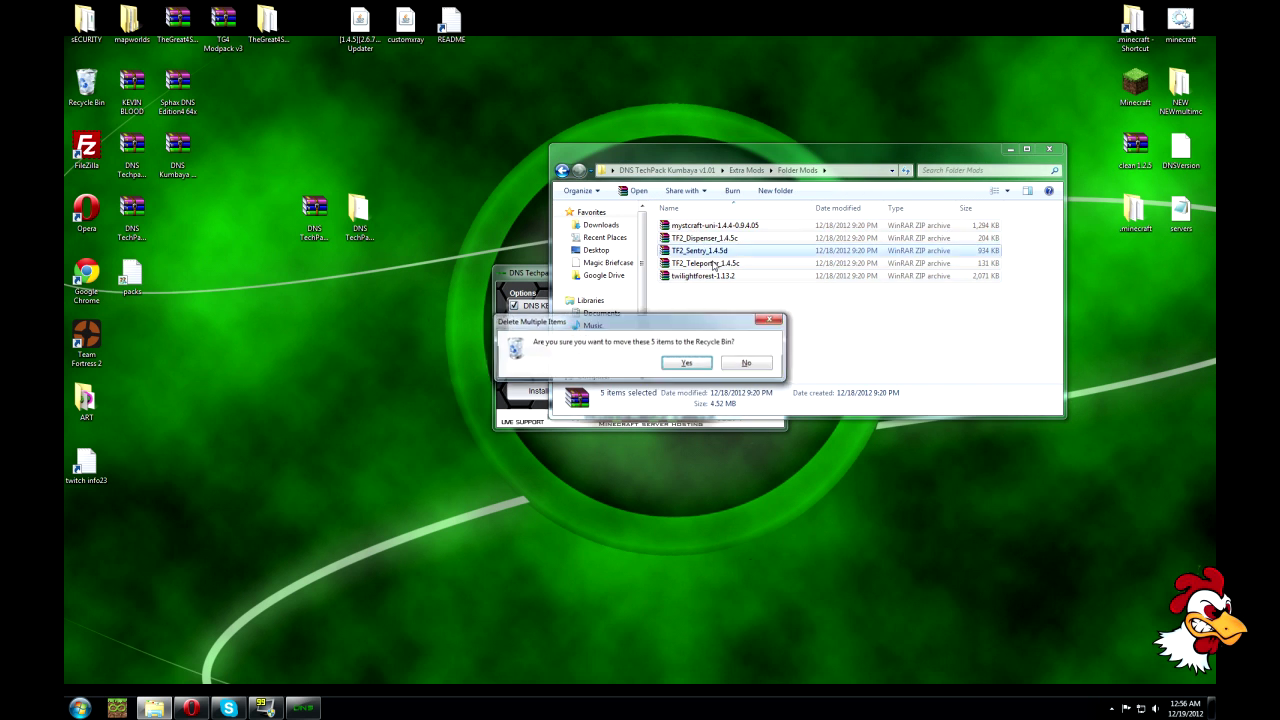
pyautogui.click(700, 362)
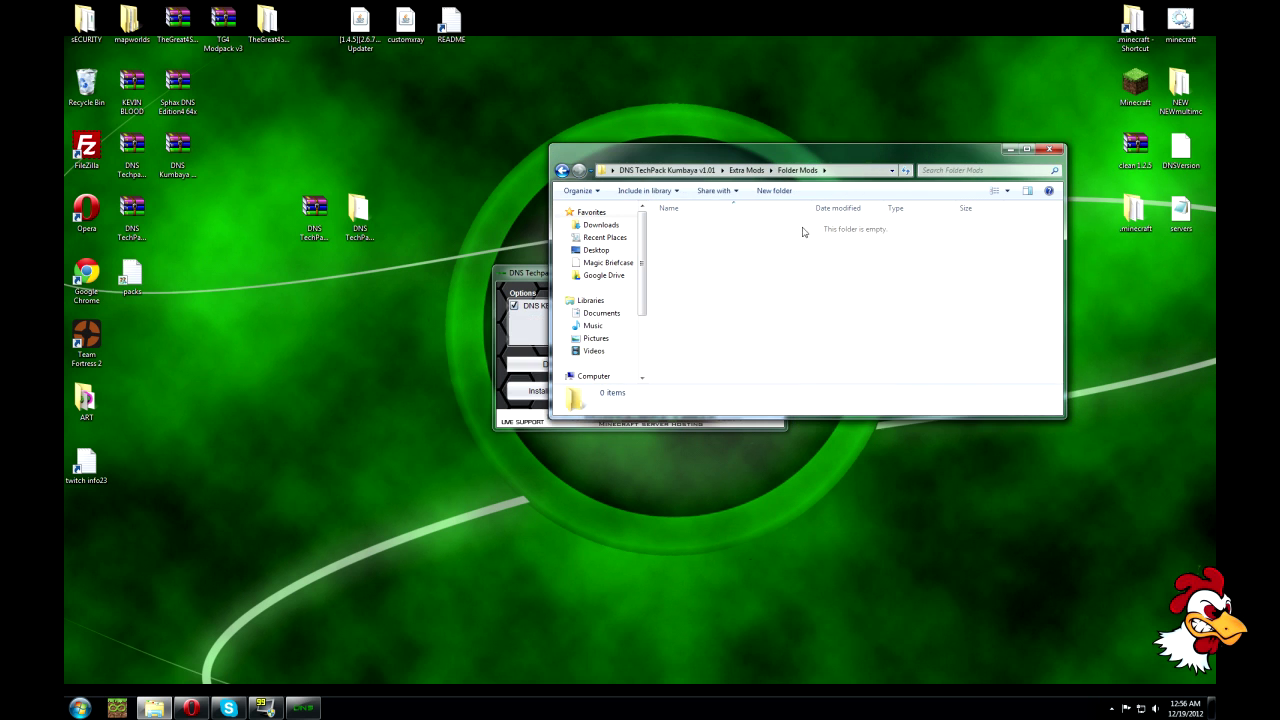
pyautogui.click(562, 171)
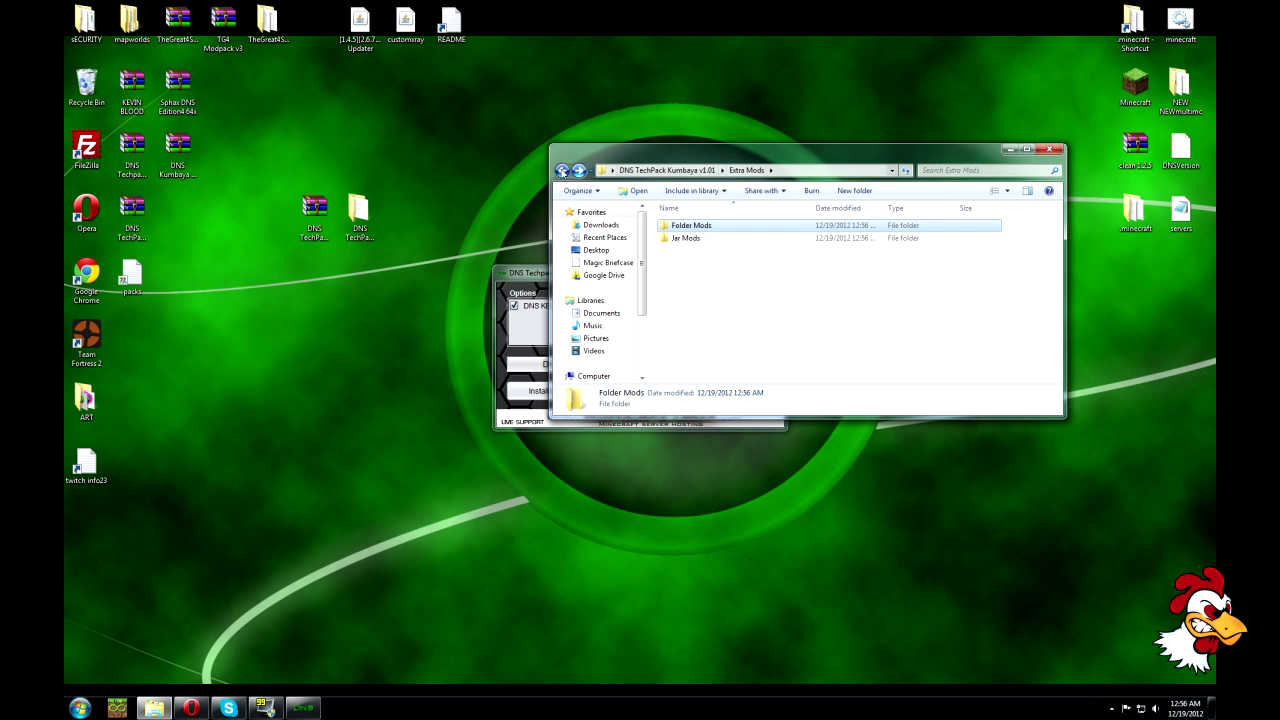
pyautogui.click(562, 171)
# Restart the DNS Techpack installer and install the techpack with DNS KE v1.01 enabled, following the progress in its console.
pyautogui.click(511, 278)
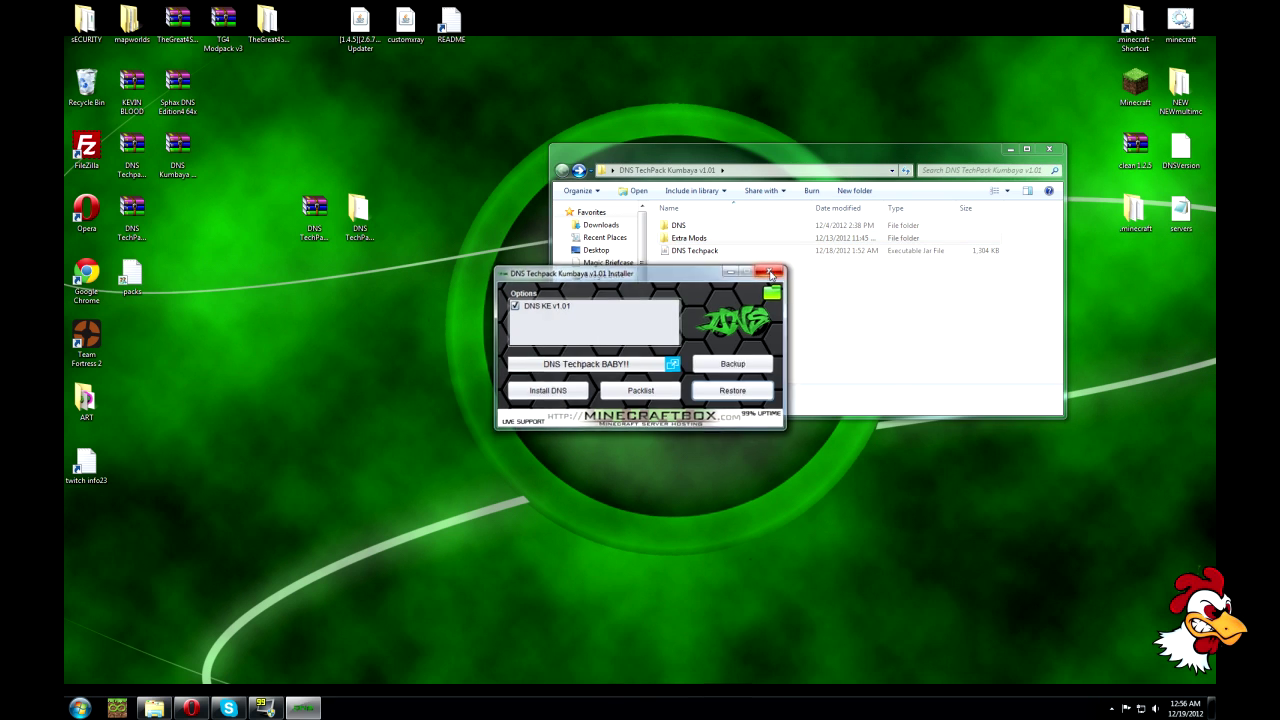
pyautogui.click(776, 272)
pyautogui.click(783, 251)
pyautogui.doubleClick(783, 251)
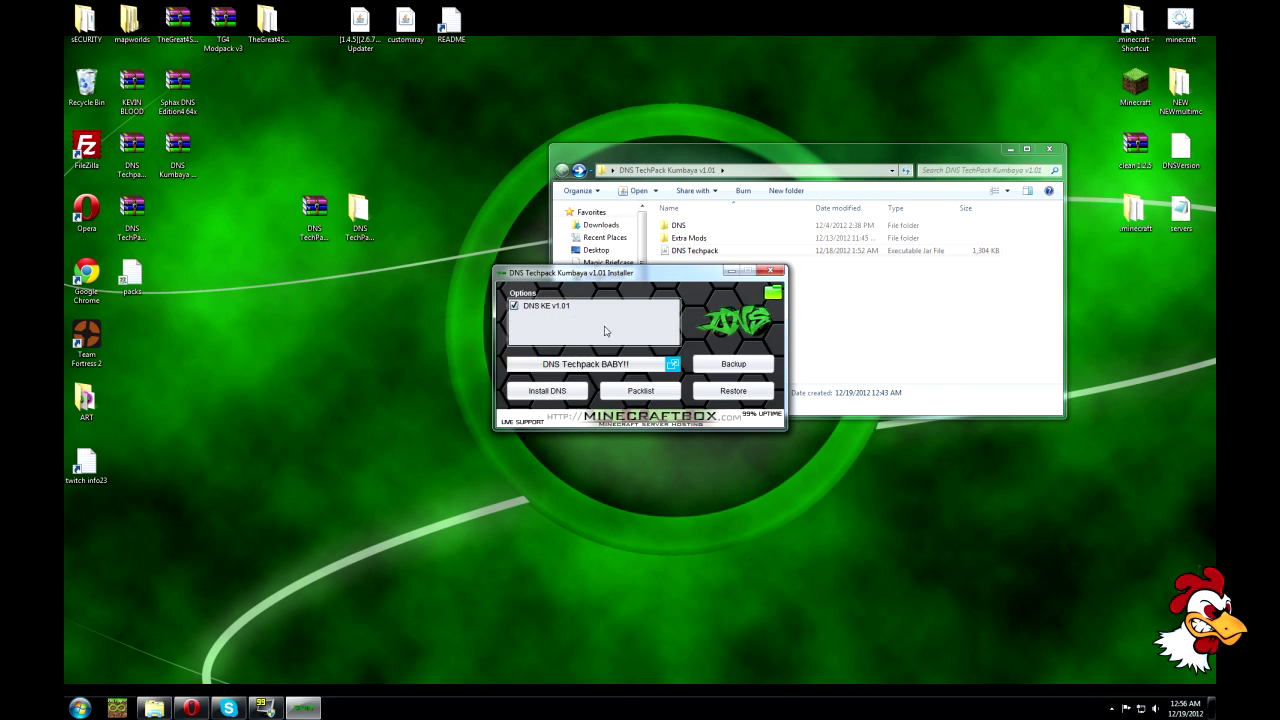
pyautogui.click(568, 391)
pyautogui.click(672, 366)
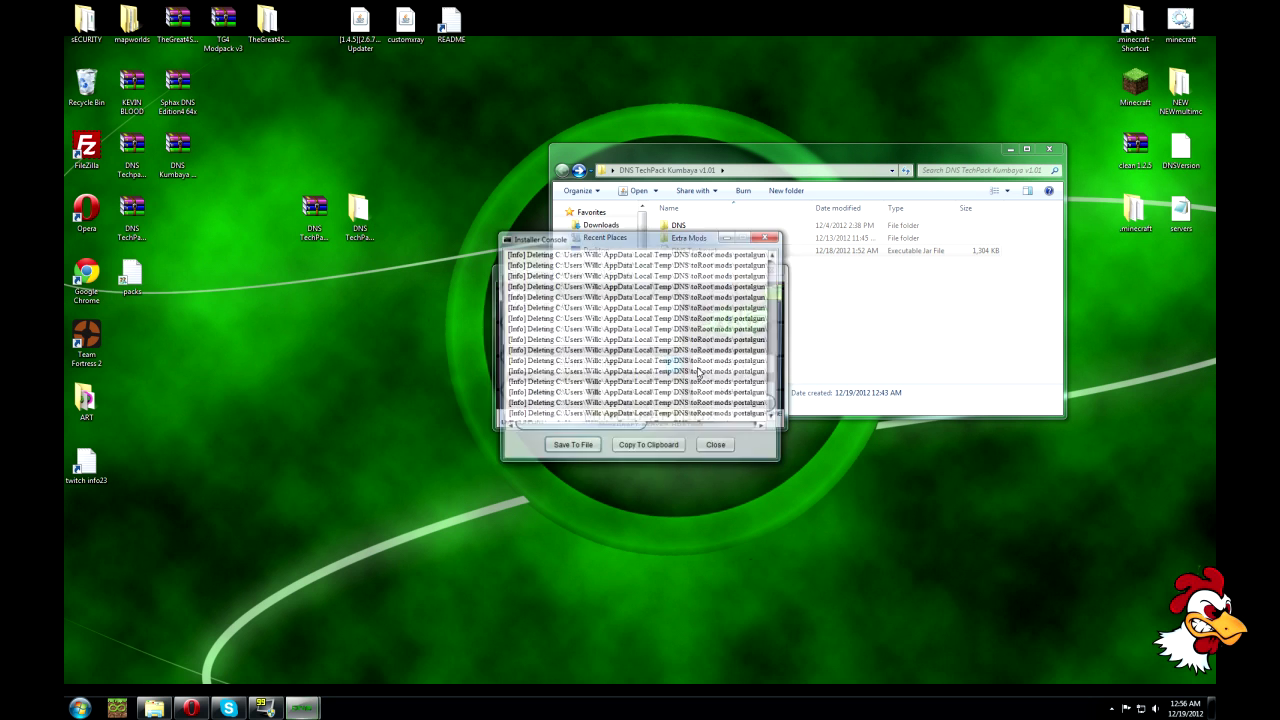
pyautogui.moveTo(617, 245); pyautogui.dragTo(312, 248)
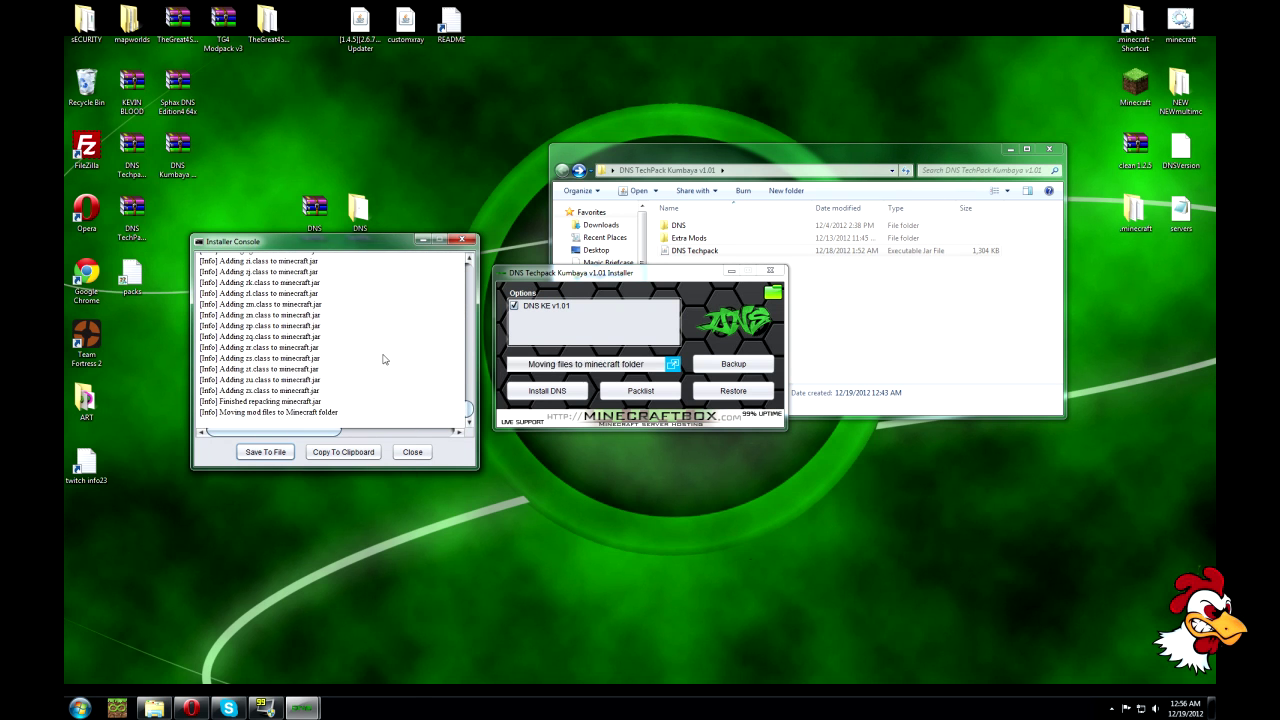
pyautogui.click(704, 365)
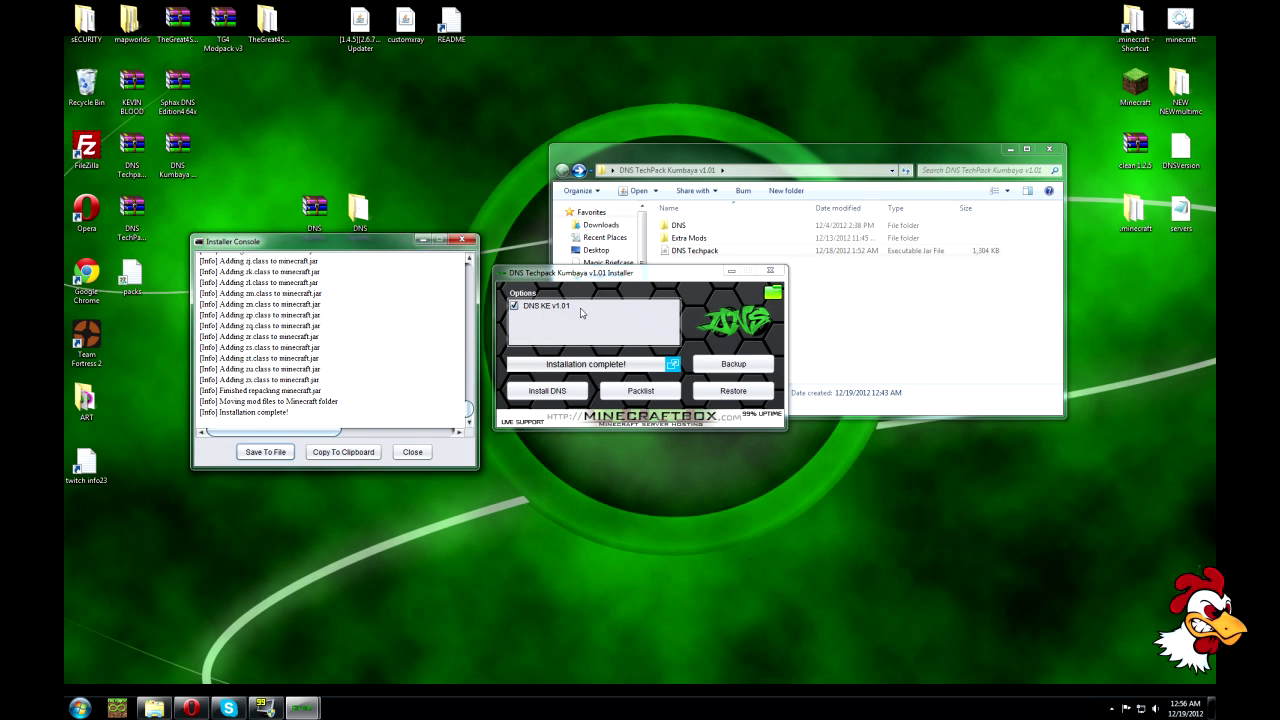
pyautogui.click(464, 241)
# Check the mods folder inside .minecraft for the techpack mods and any of the removed extra mods, and close it.
pyautogui.doubleClick(1133, 20)
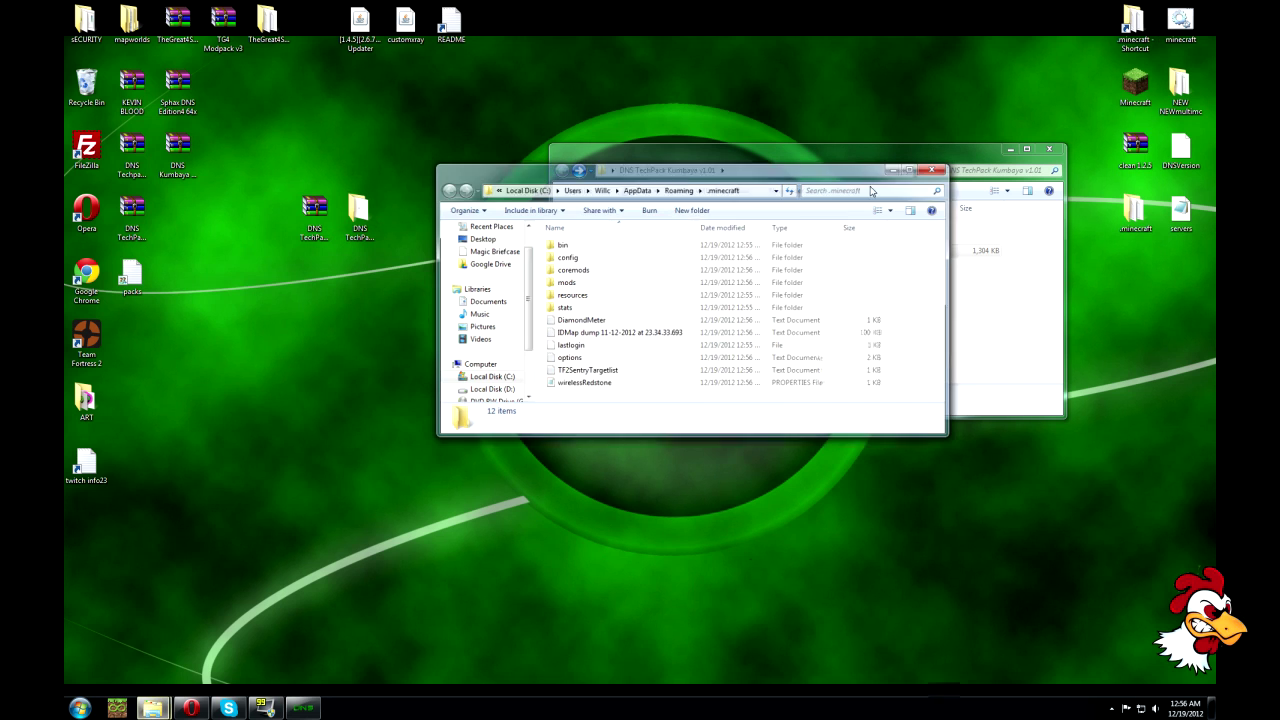
pyautogui.doubleClick(578, 283)
pyautogui.scroll(-12, 620, 320)
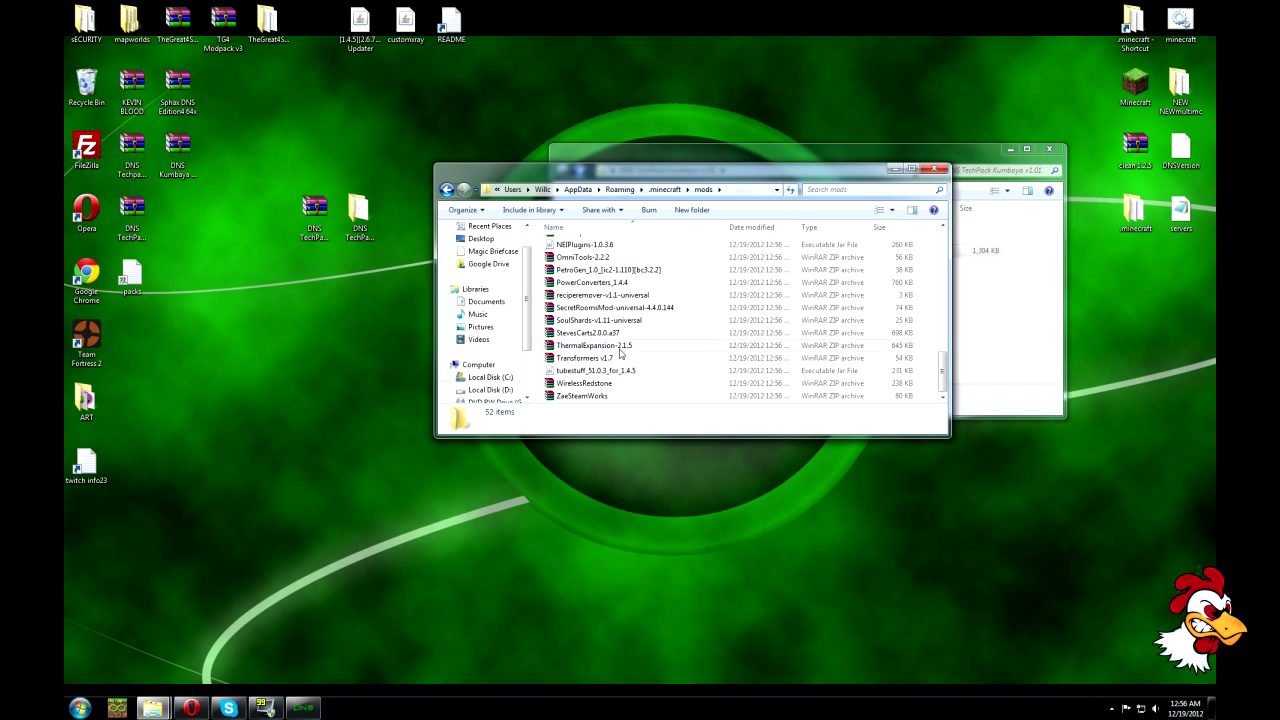
pyautogui.scroll(5, 620, 352)
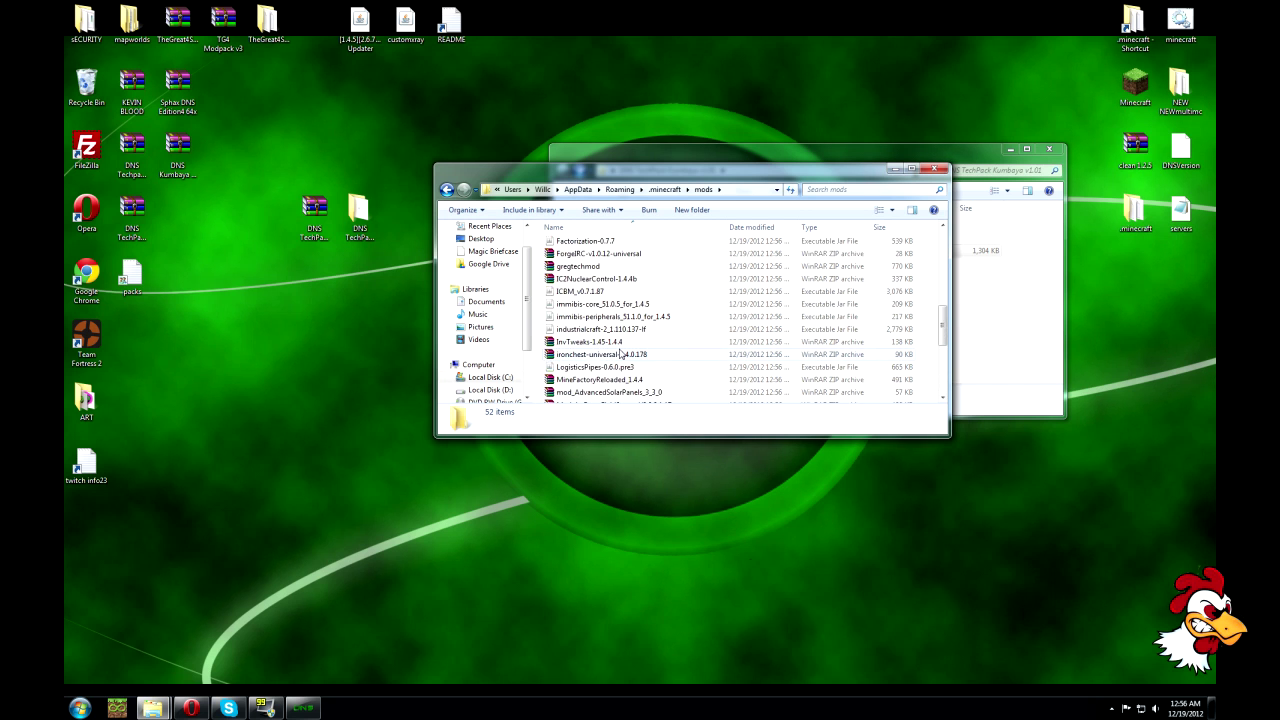
pyautogui.scroll(-1, 620, 352)
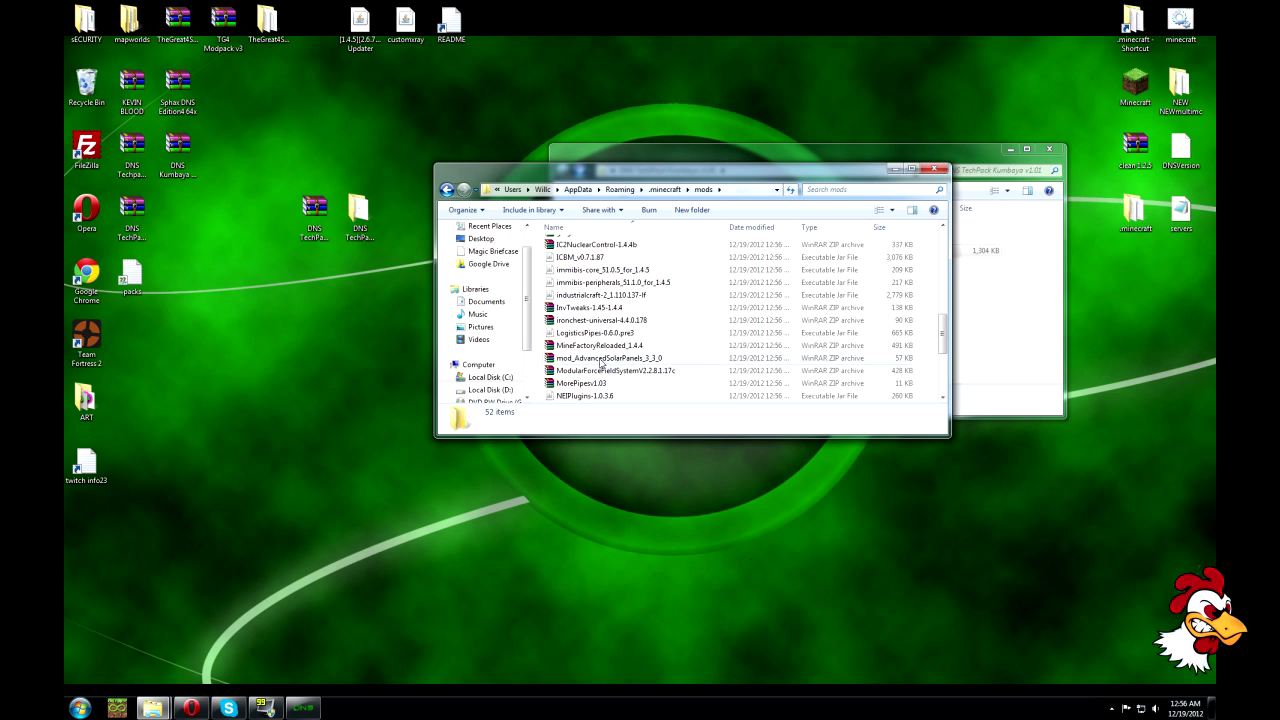
pyautogui.click(932, 175)
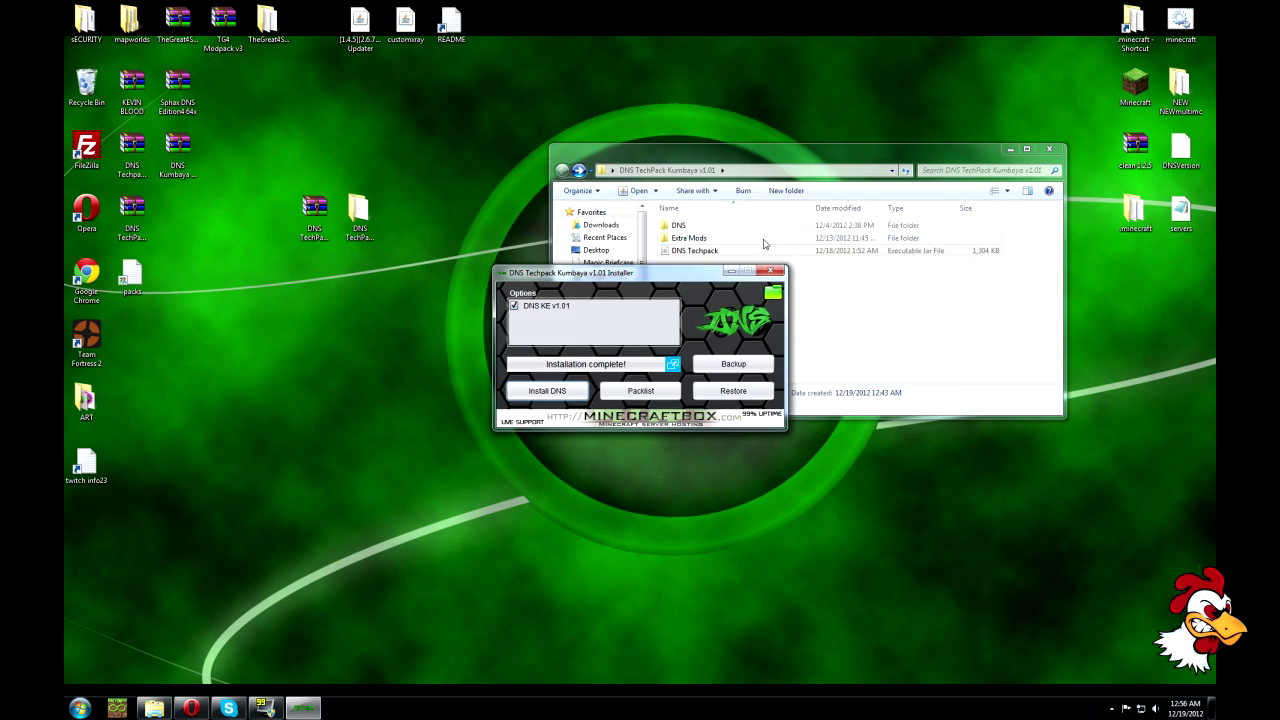